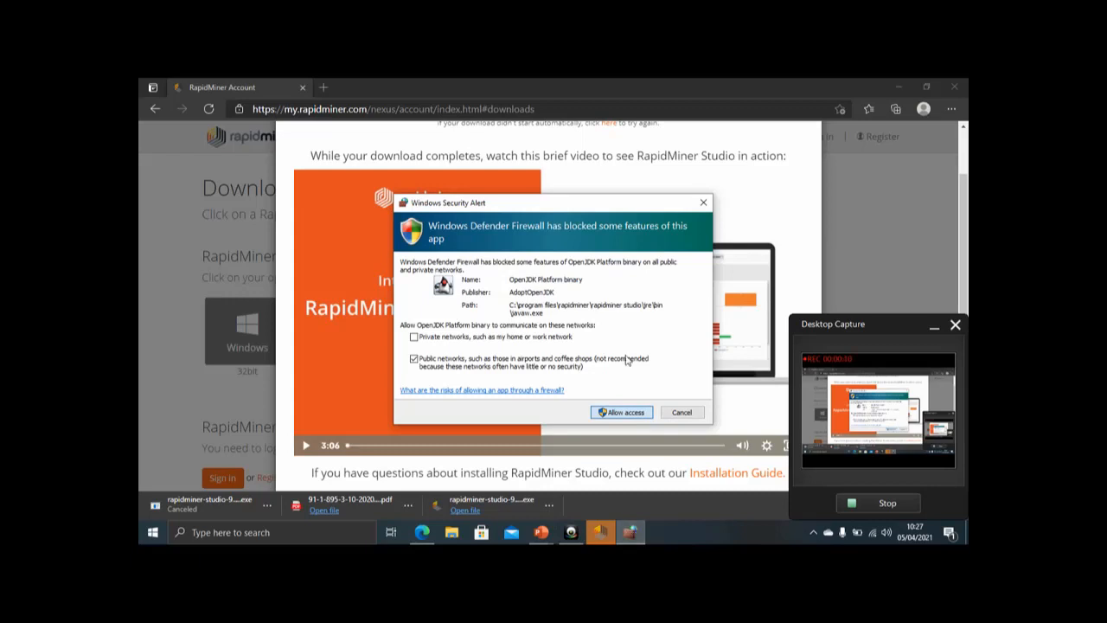
Step: Allow the OpenJDK Platform binary through the firewall on public networks and accept the RapidMiner Studio license agreement
click(629, 410)
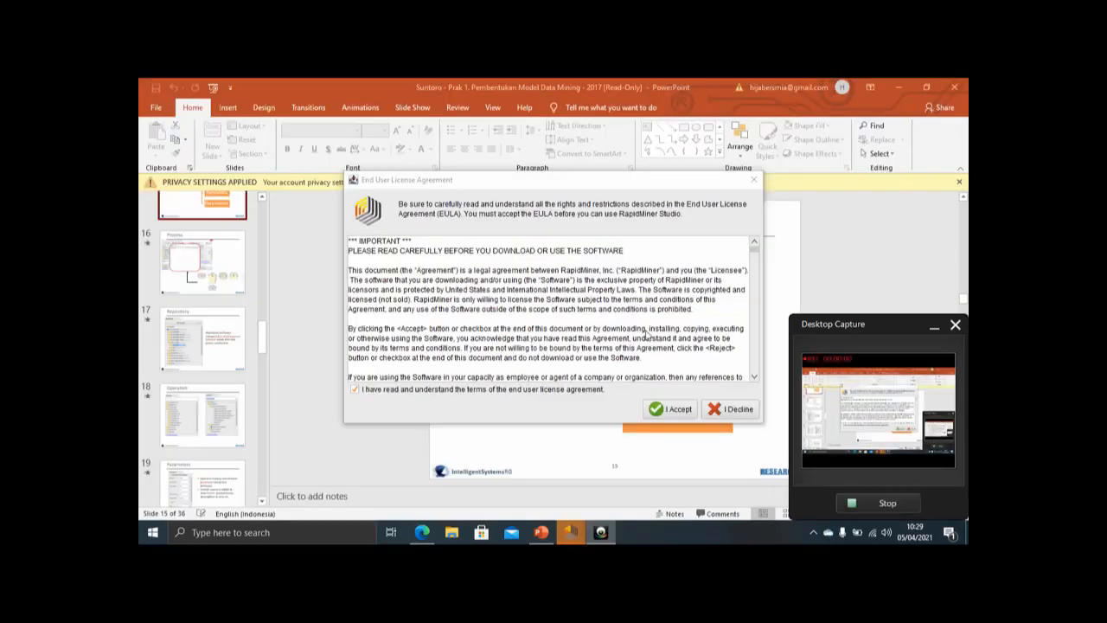
click(656, 411)
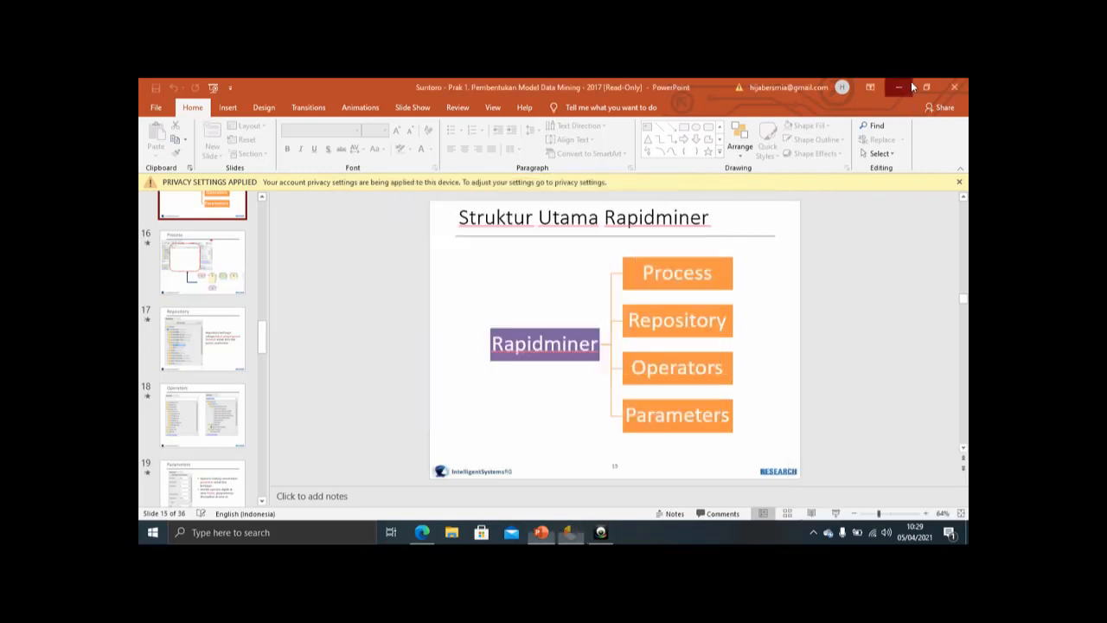
click(904, 86)
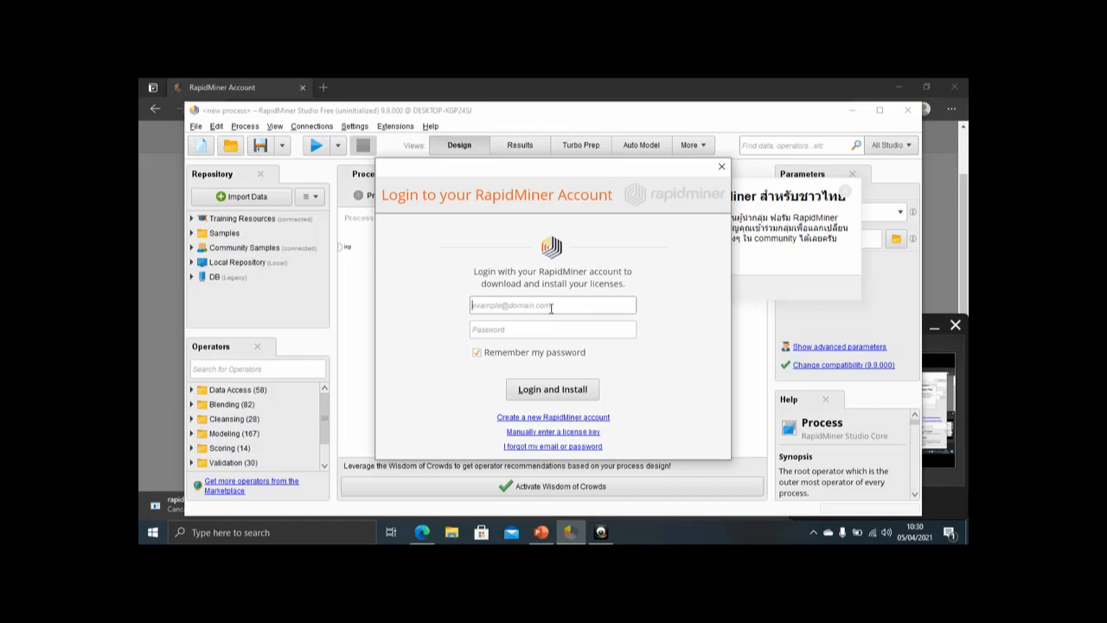
Step: Try to log in to the RapidMiner account with the account e-mail and password
key(Tab)
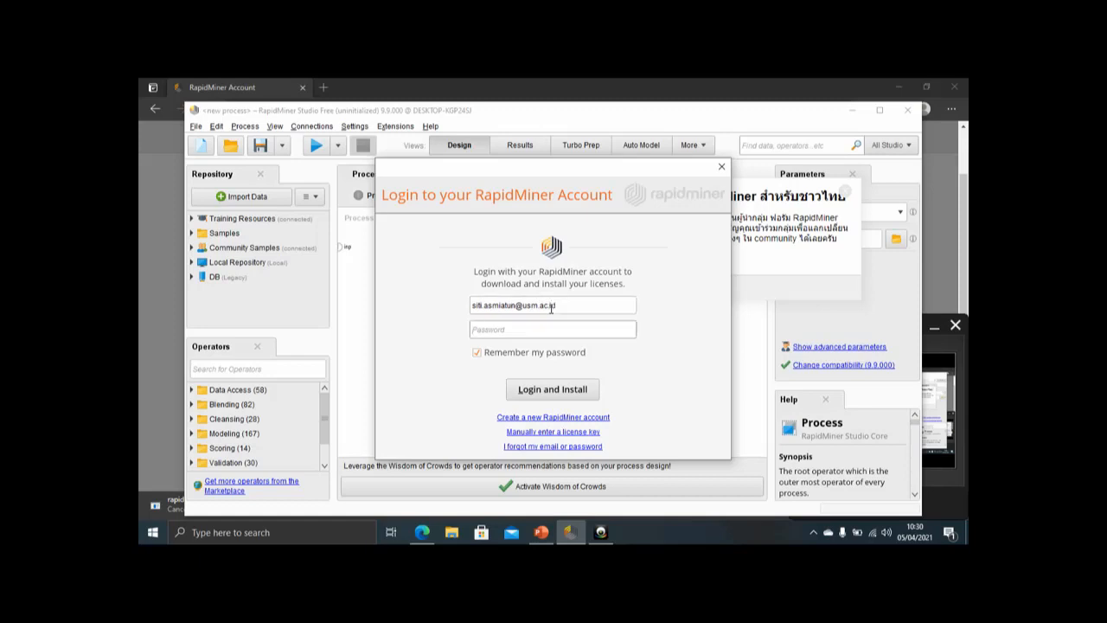
text(*************)
key(Return)
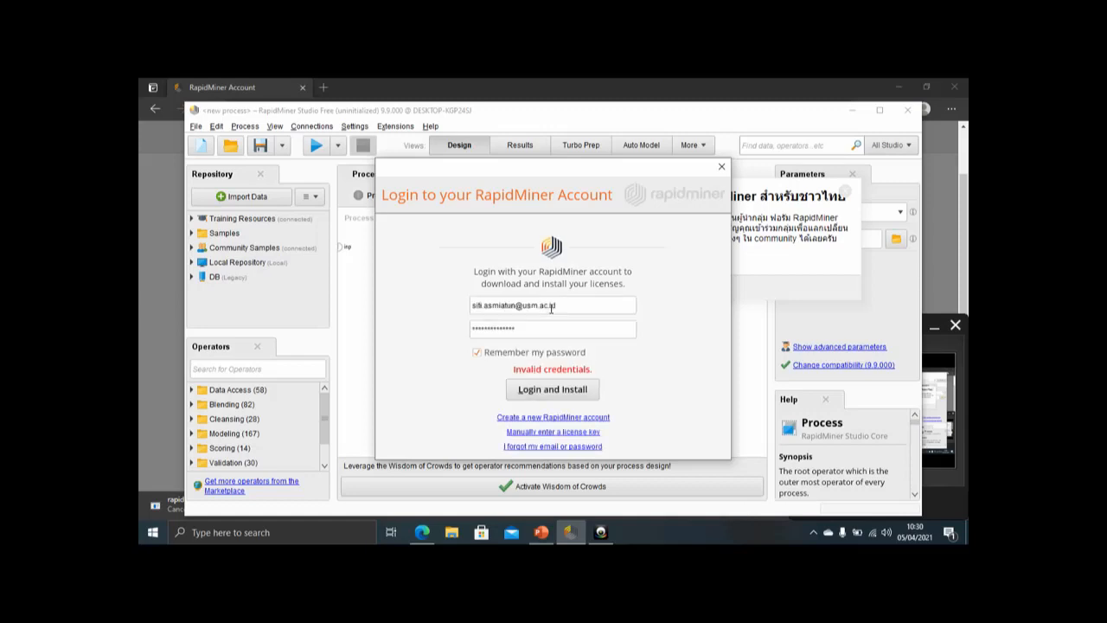
Step: Replace the entered account password and submit the login again to install the licenses
drag(549, 327, 403, 333)
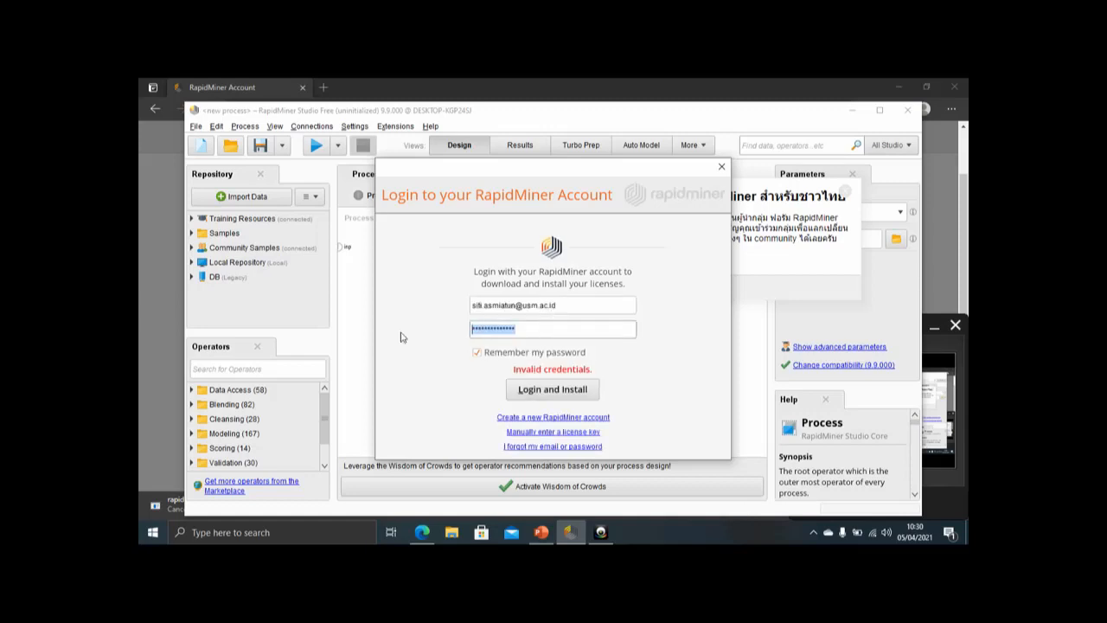
text(••••••••••)
key(Return)
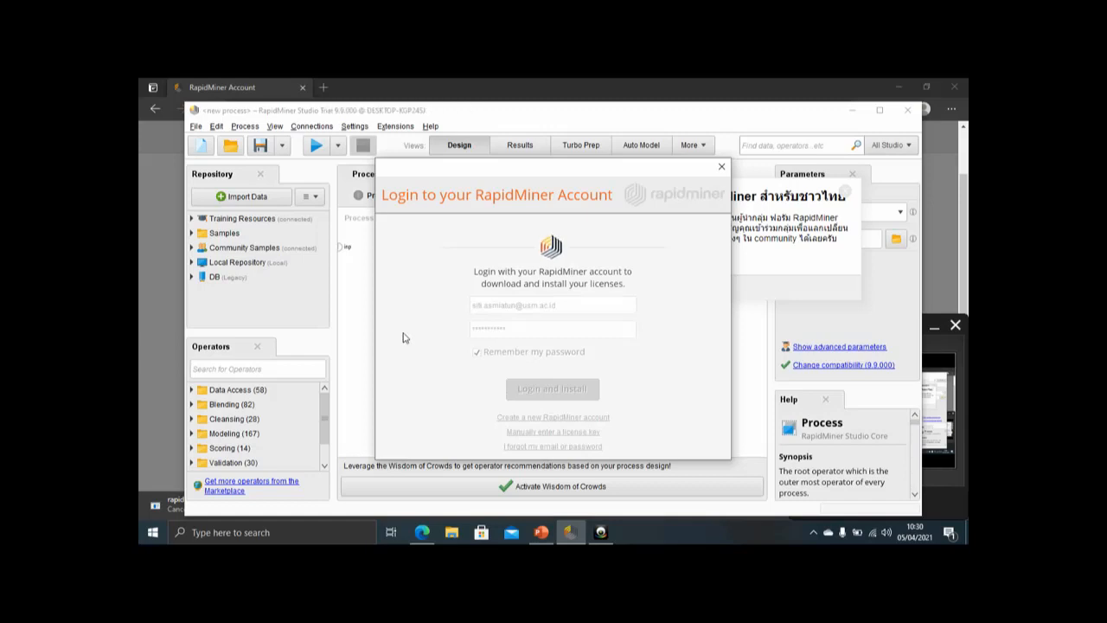
click(543, 396)
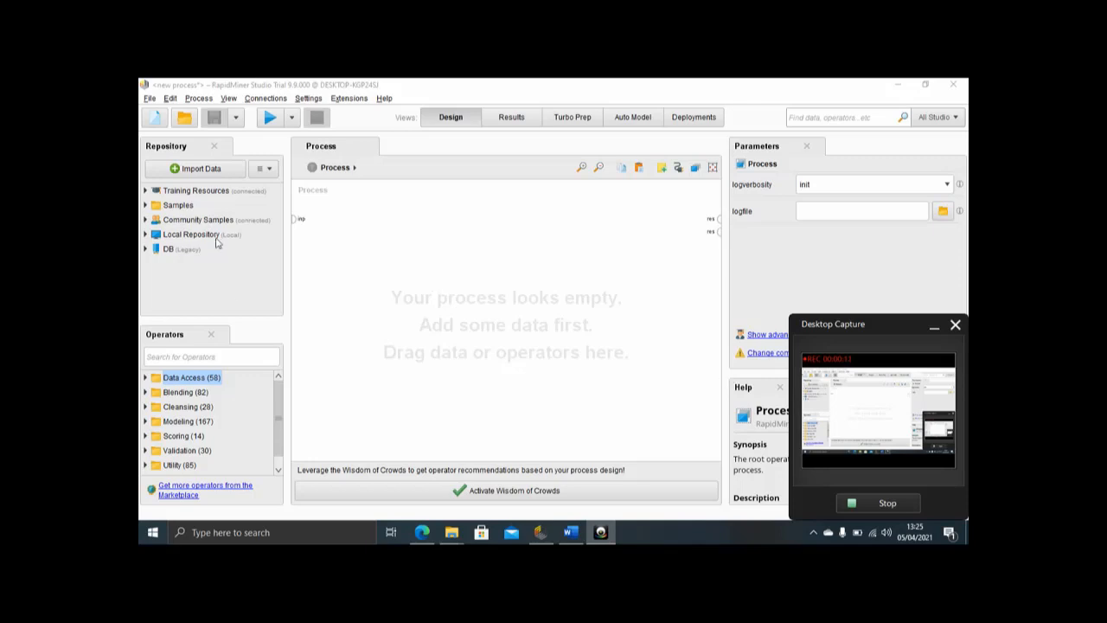
Step: Search the operators for "exce" and add a Read Excel operator to the empty process
click(236, 357)
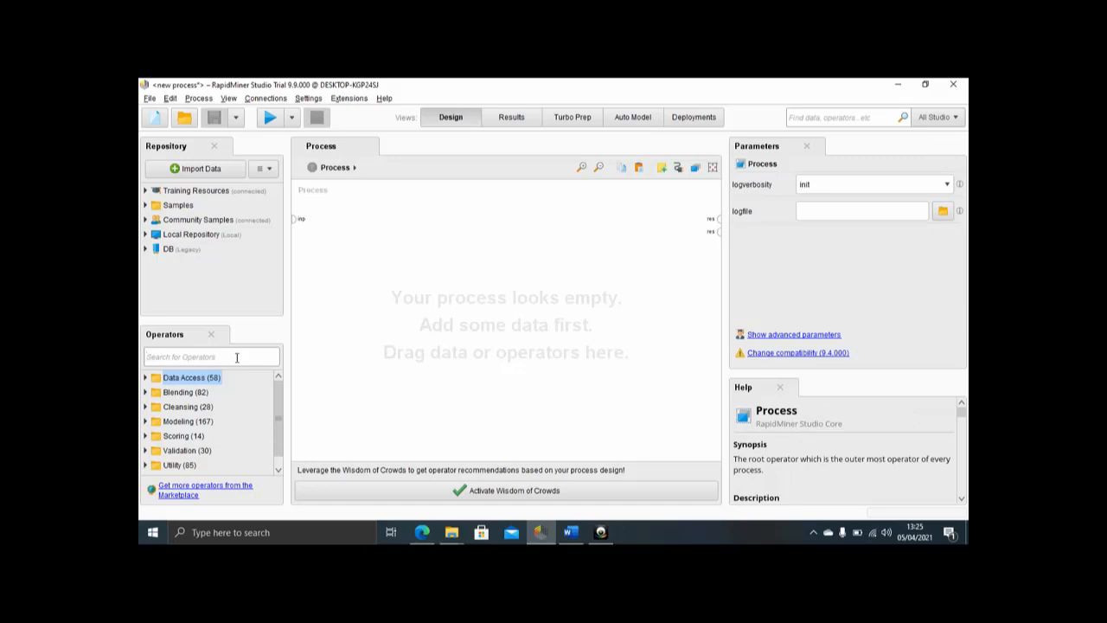
text(e)
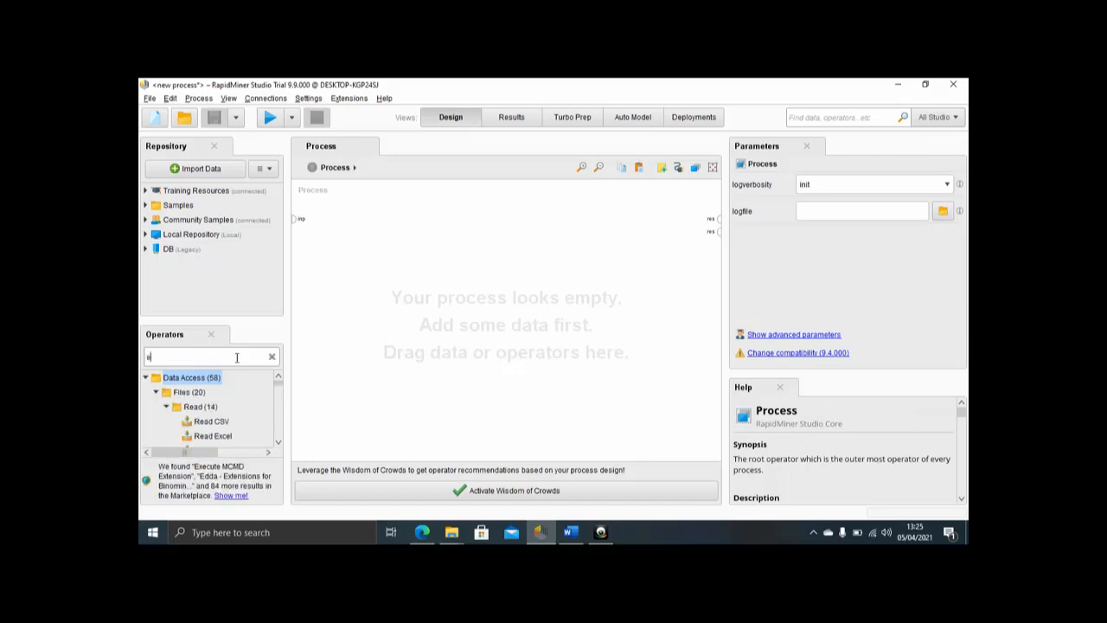
text(xe)
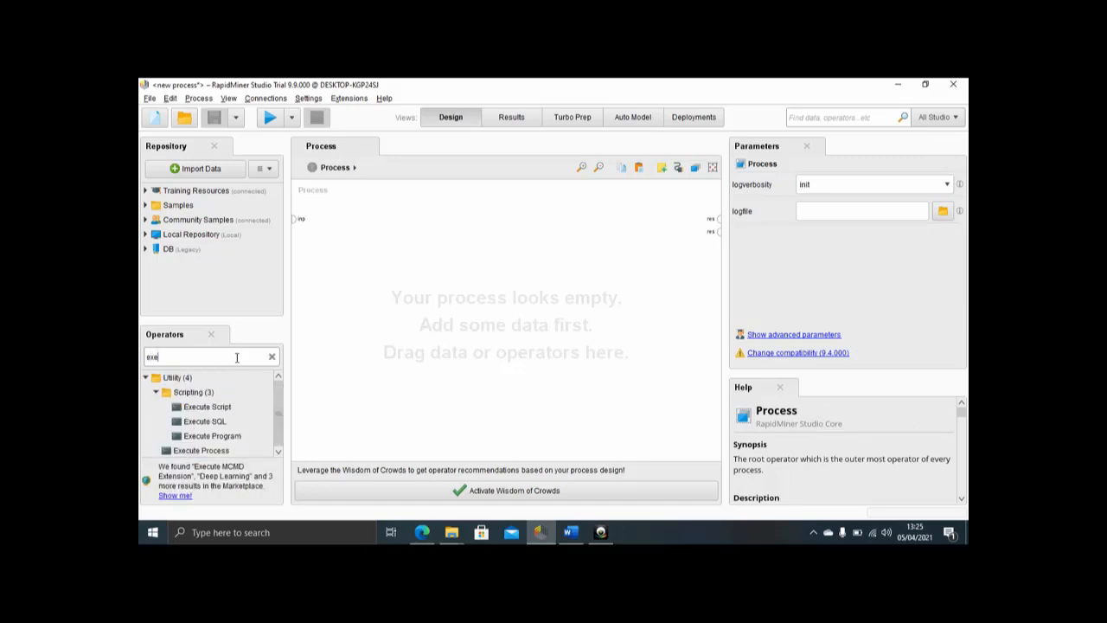
key(BackSpace)
text(ce)
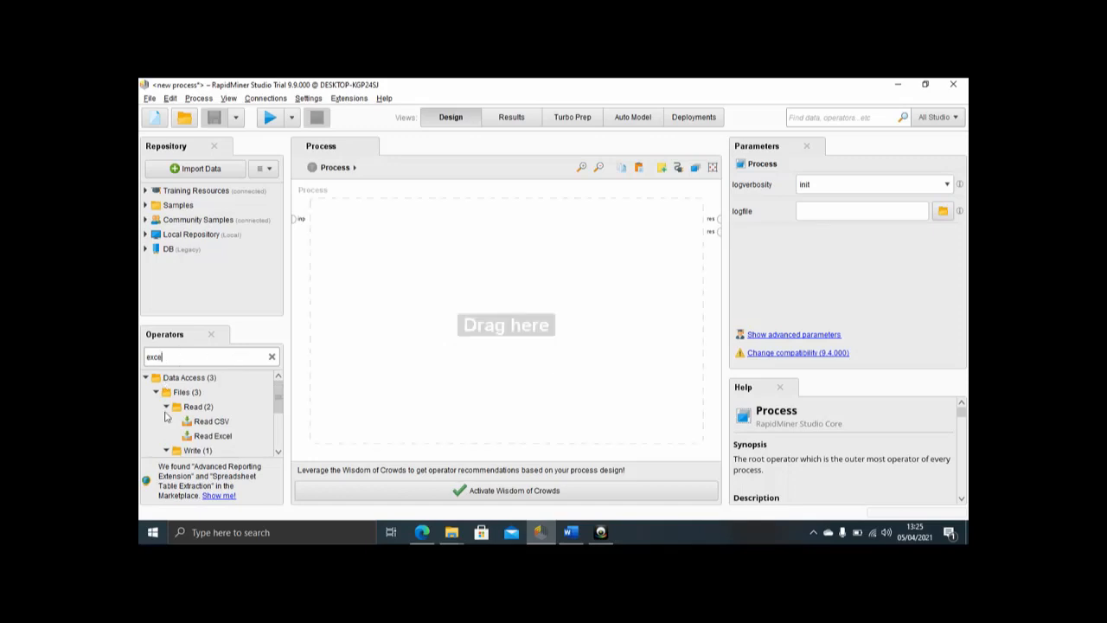
click(211, 424)
drag(211, 442, 354, 241)
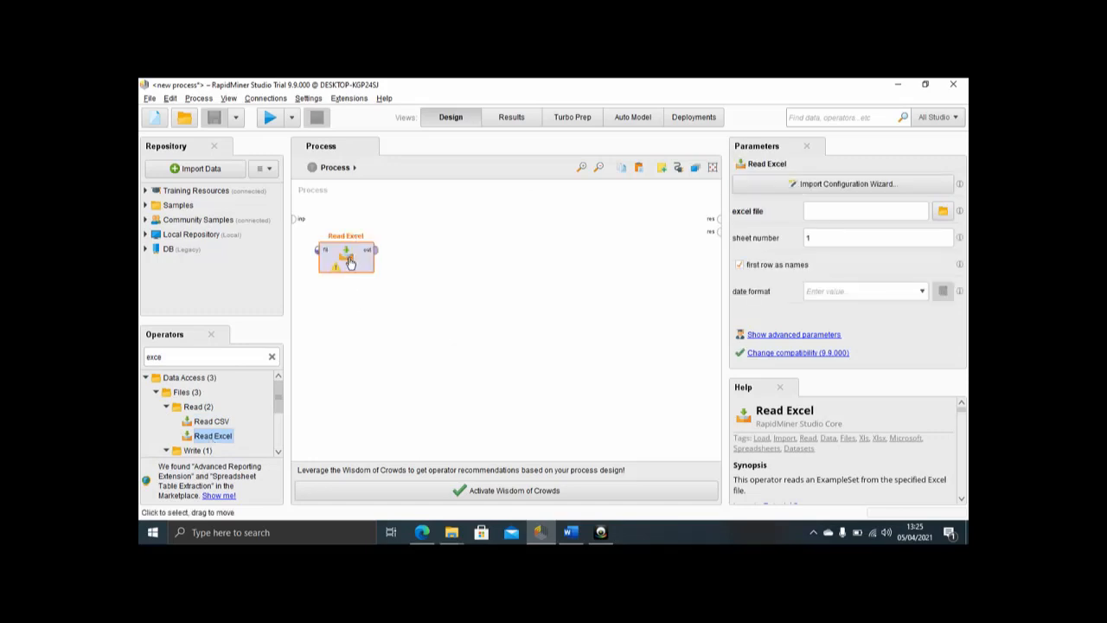
right_click(349, 263)
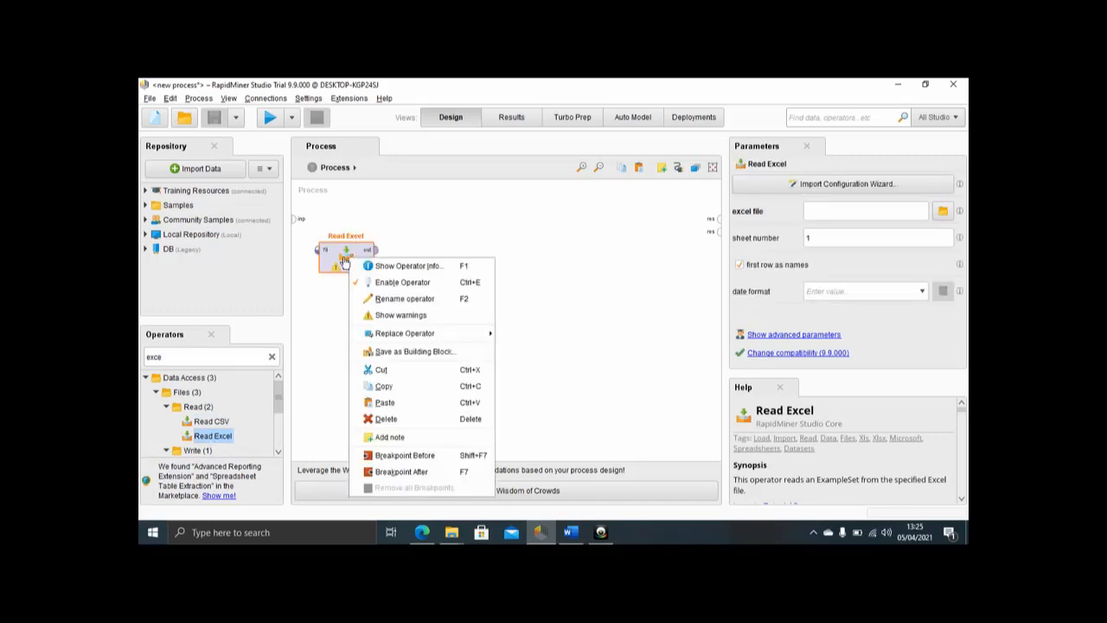
click(337, 258)
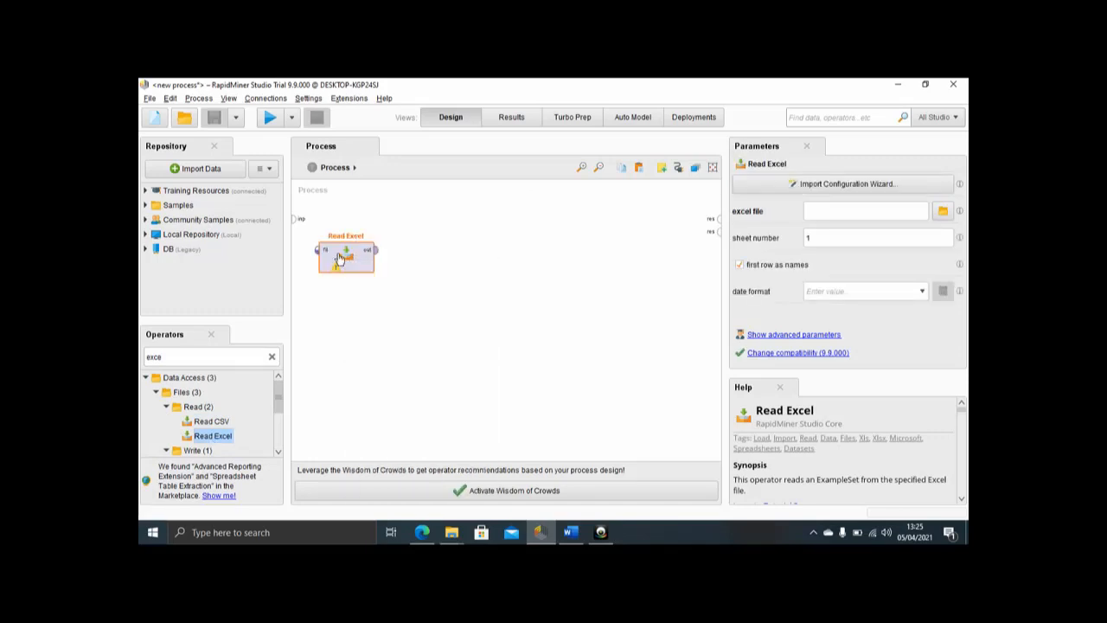
Step: Choose D:\MATERI\Data Mining\training_harga-saham.xls as Read Excel's import source, accepting cell range A:F with header row 1
click(801, 185)
click(362, 196)
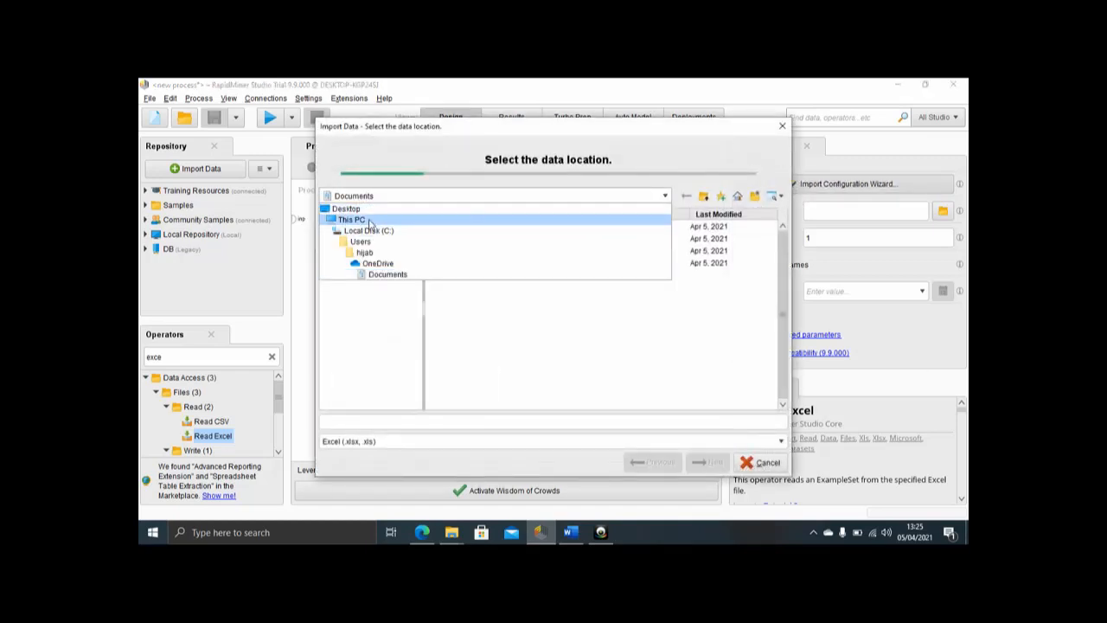
click(369, 223)
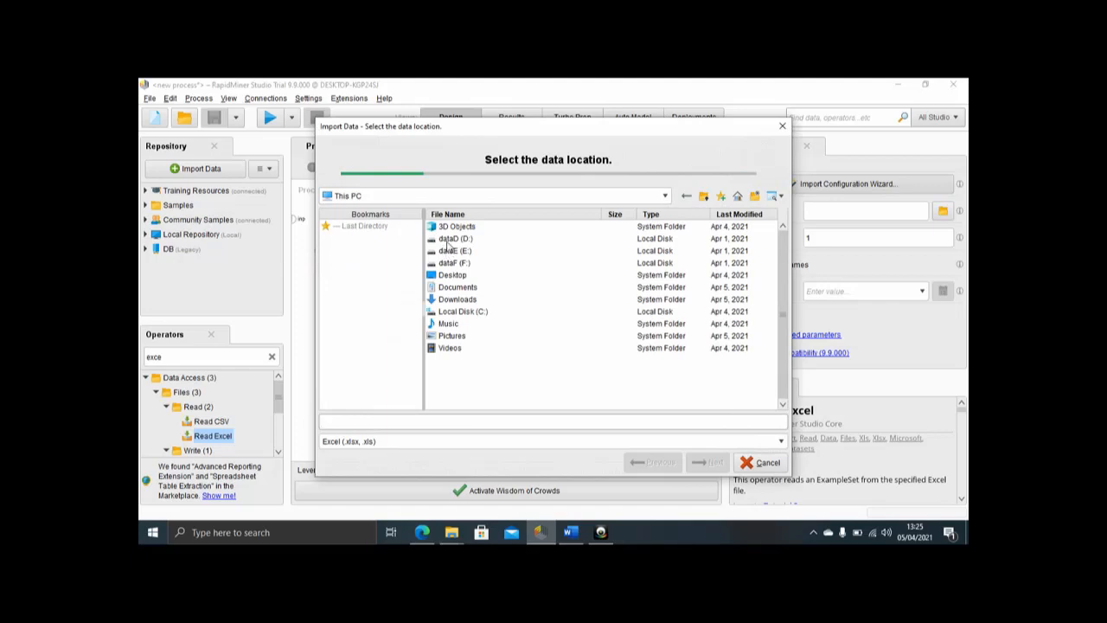
double_click(447, 239)
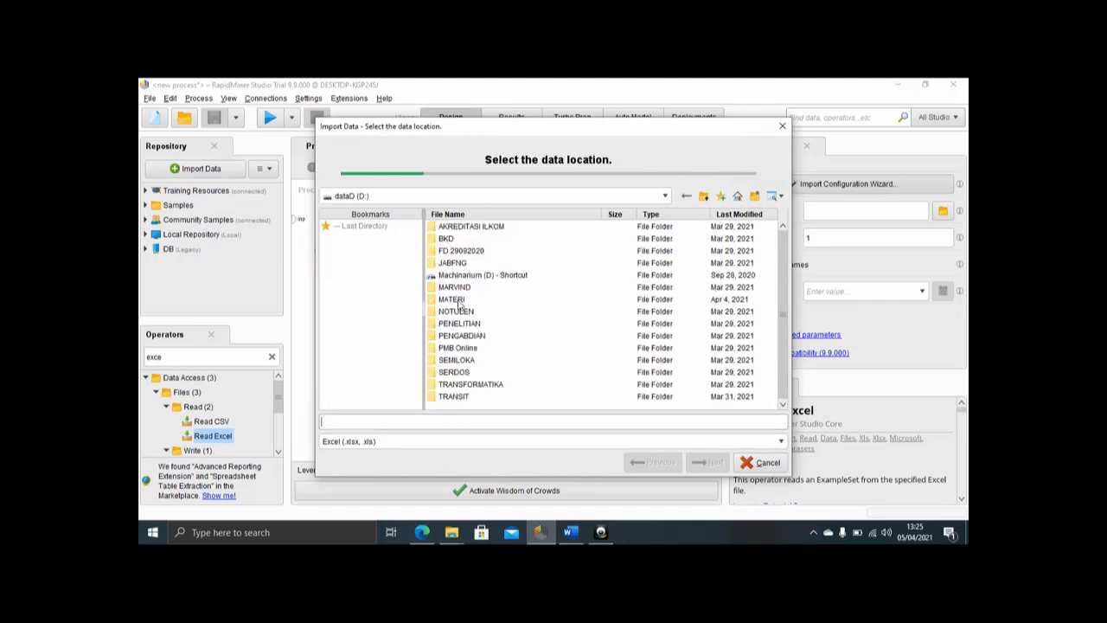
double_click(459, 301)
double_click(458, 286)
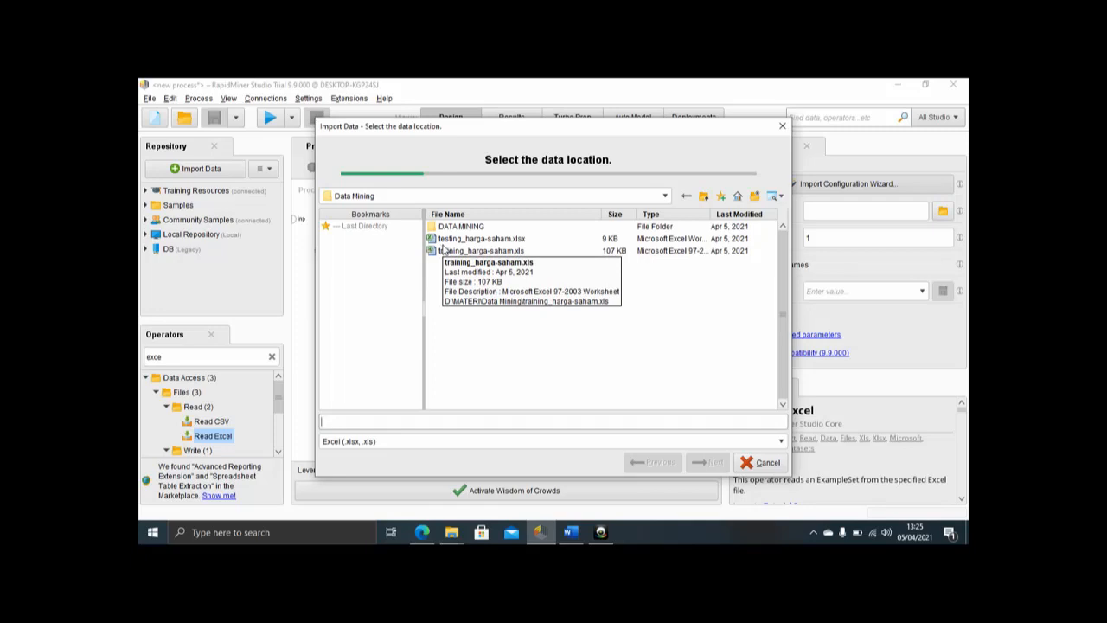
click(443, 250)
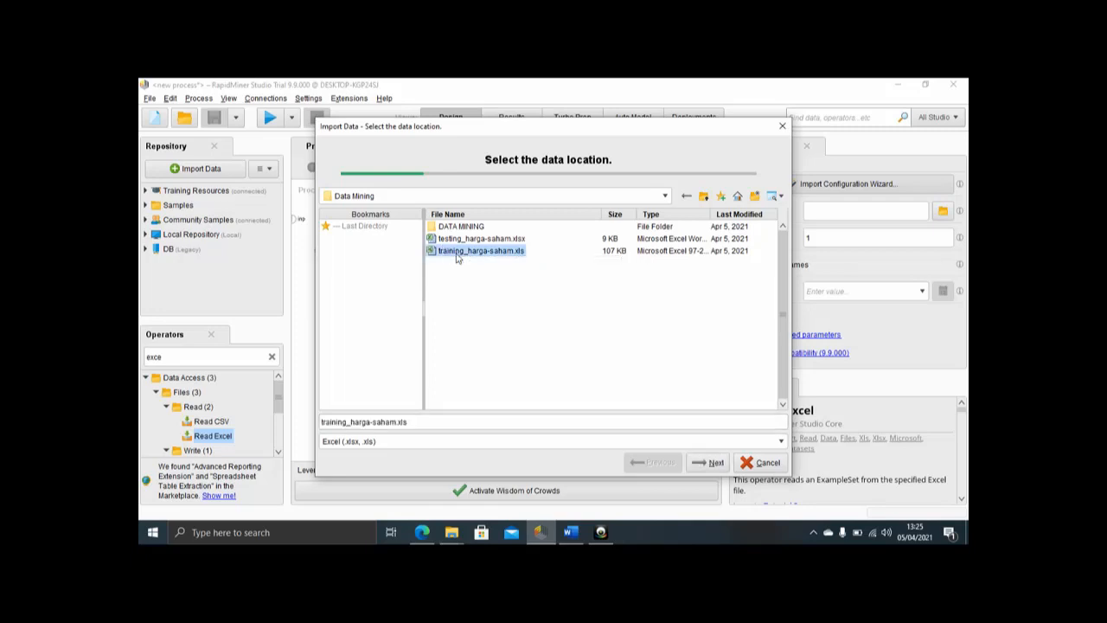
click(707, 462)
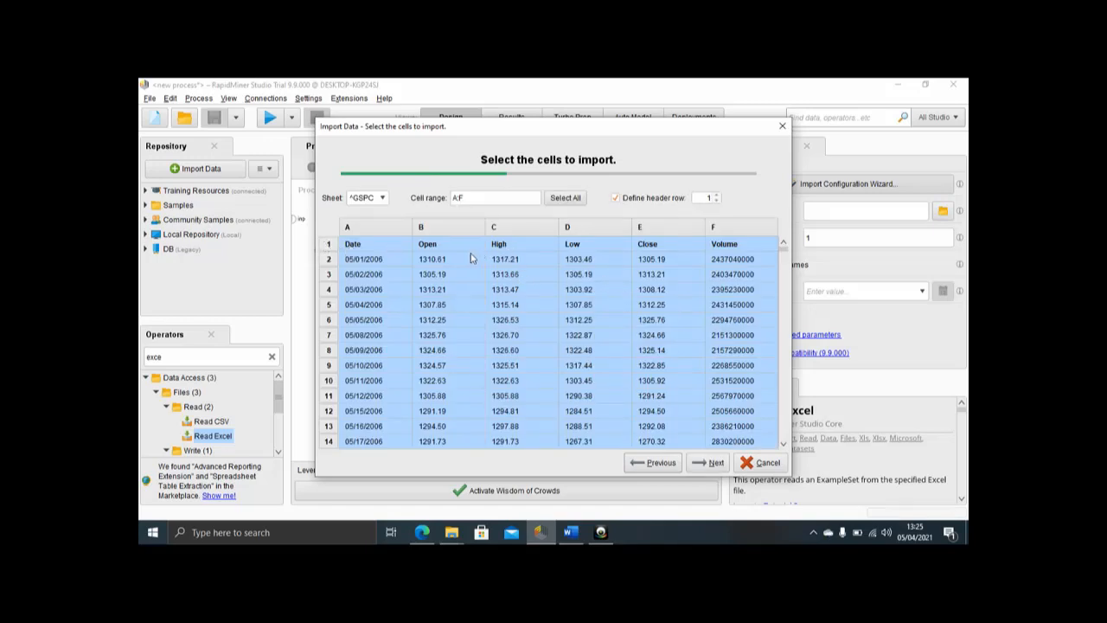
click(708, 464)
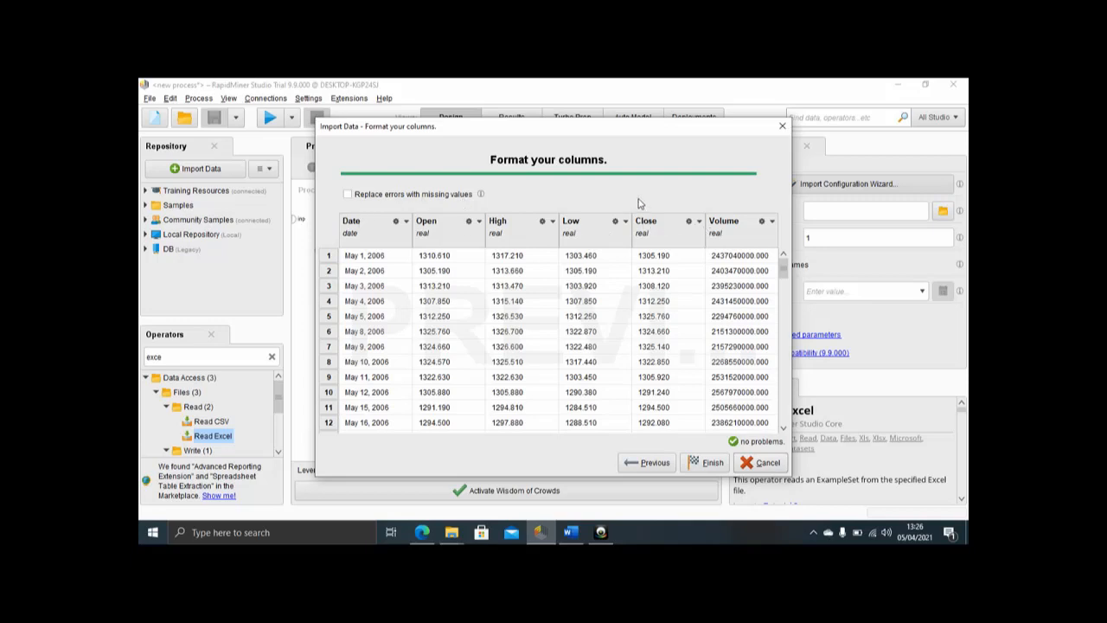
Step: Assign the label role to the Close column and finish the data import
click(700, 222)
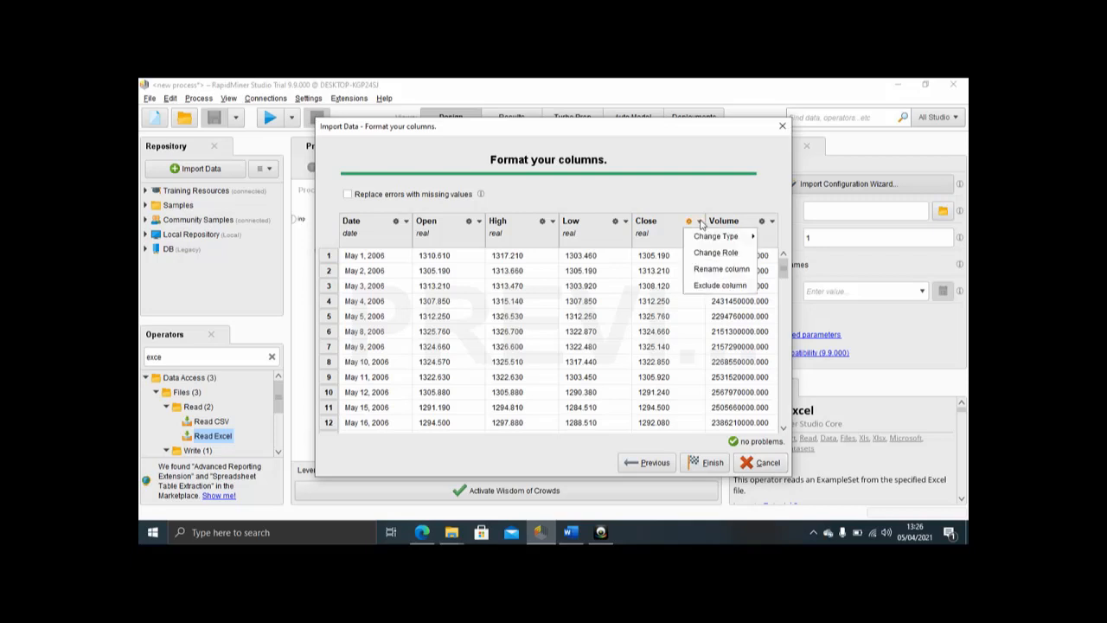
click(706, 254)
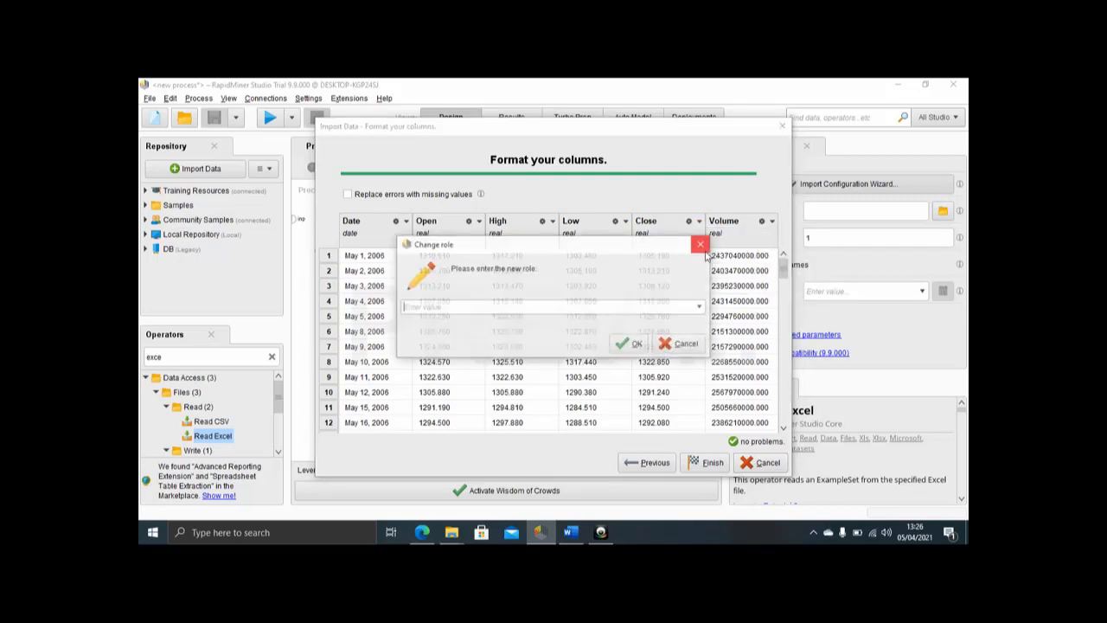
click(701, 307)
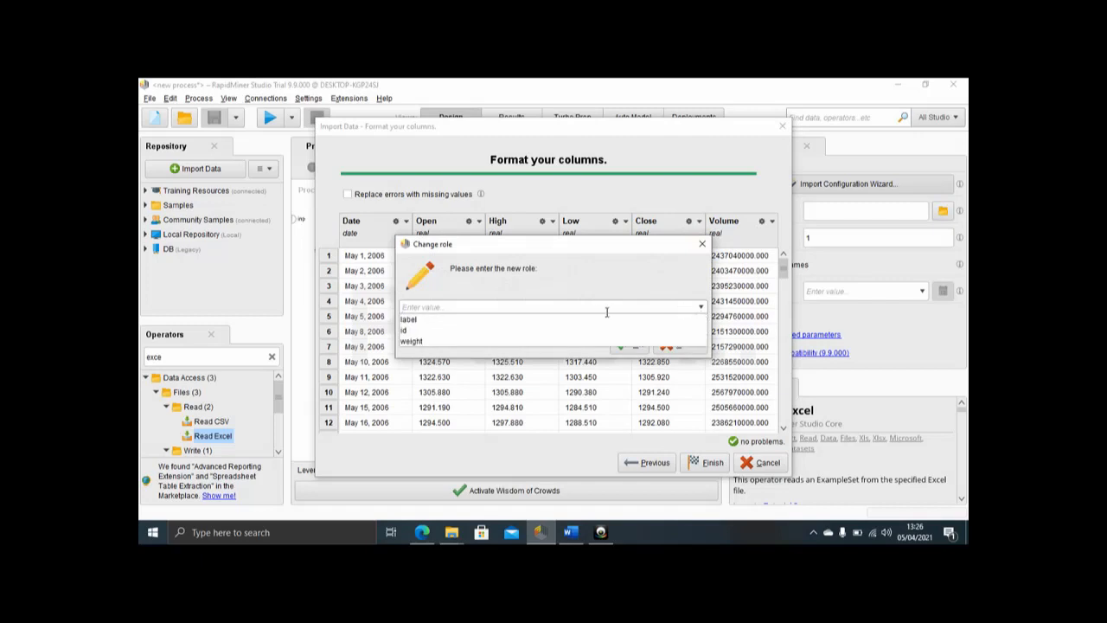
click(538, 320)
click(629, 346)
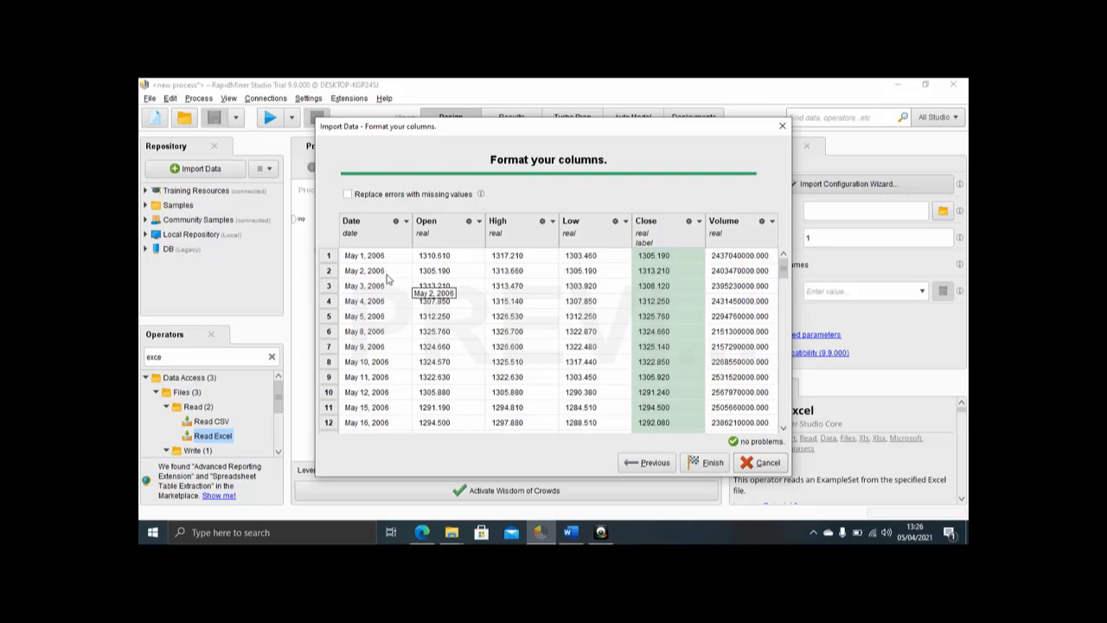
scroll(424, 355, down, 7)
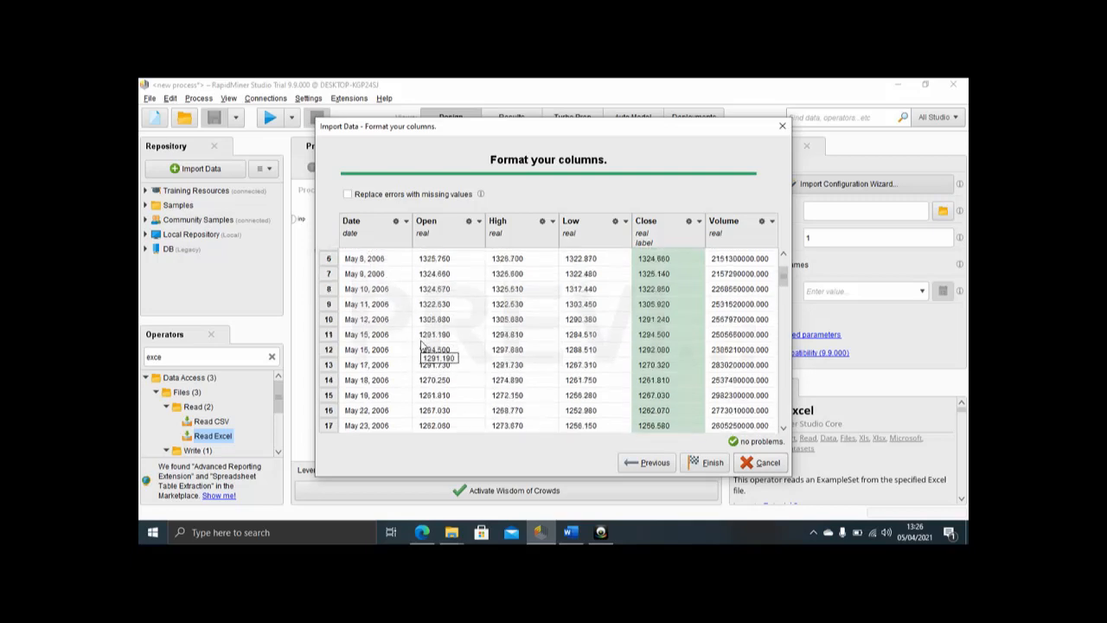
scroll(424, 342, down, 10)
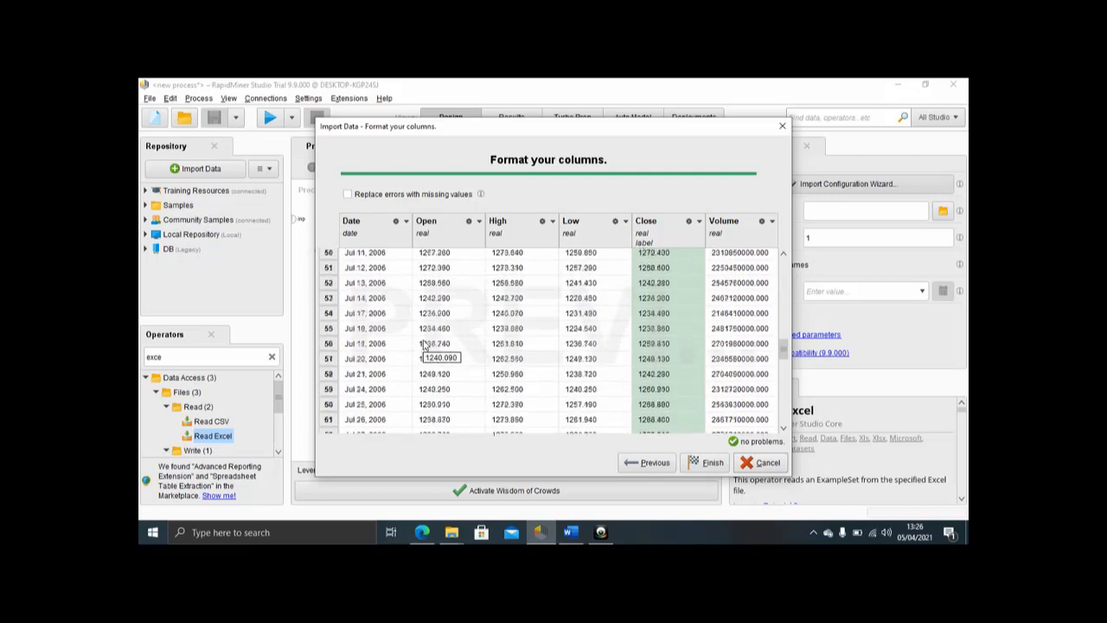
click(705, 463)
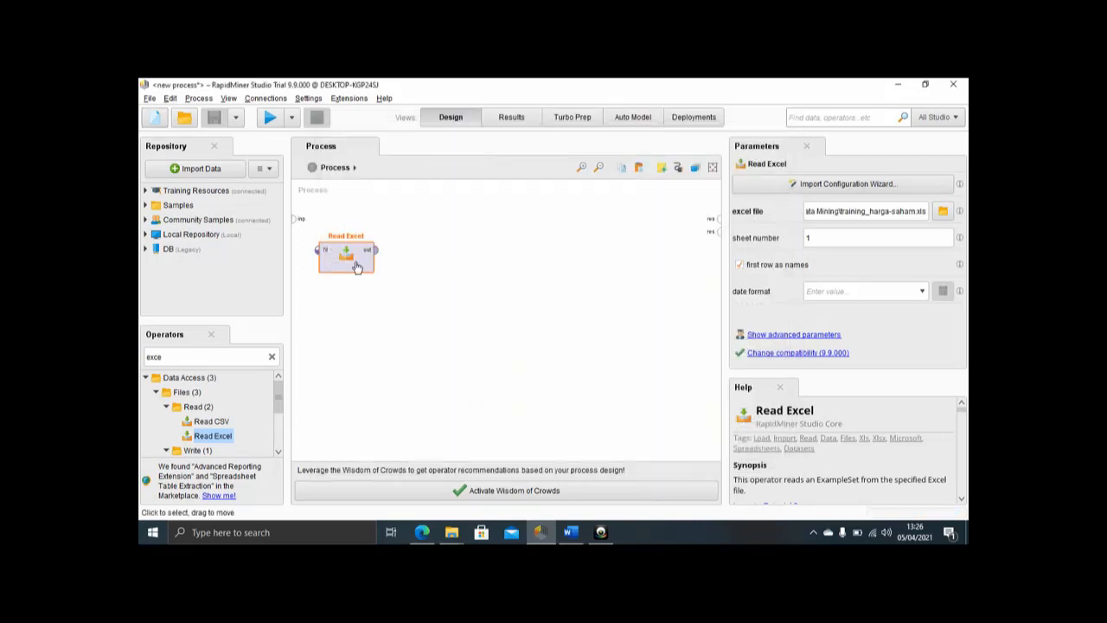
Step: Find the Linear Regression operator by searching "regres", add it beside Read Excel, and connect Read Excel's output to its training input
double_click(224, 355)
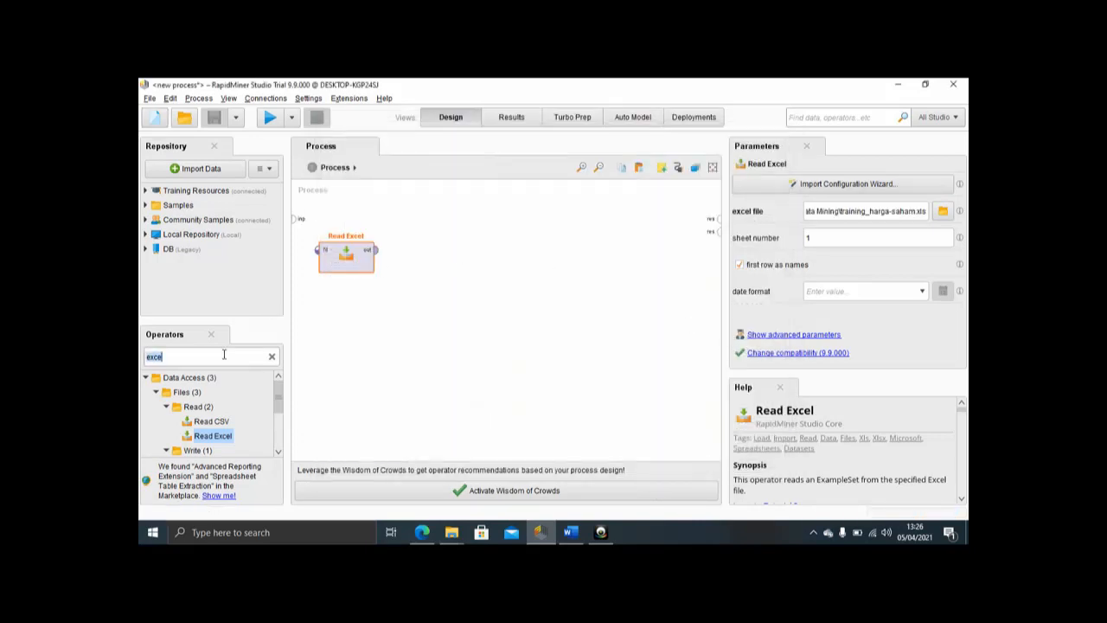
text(rege)
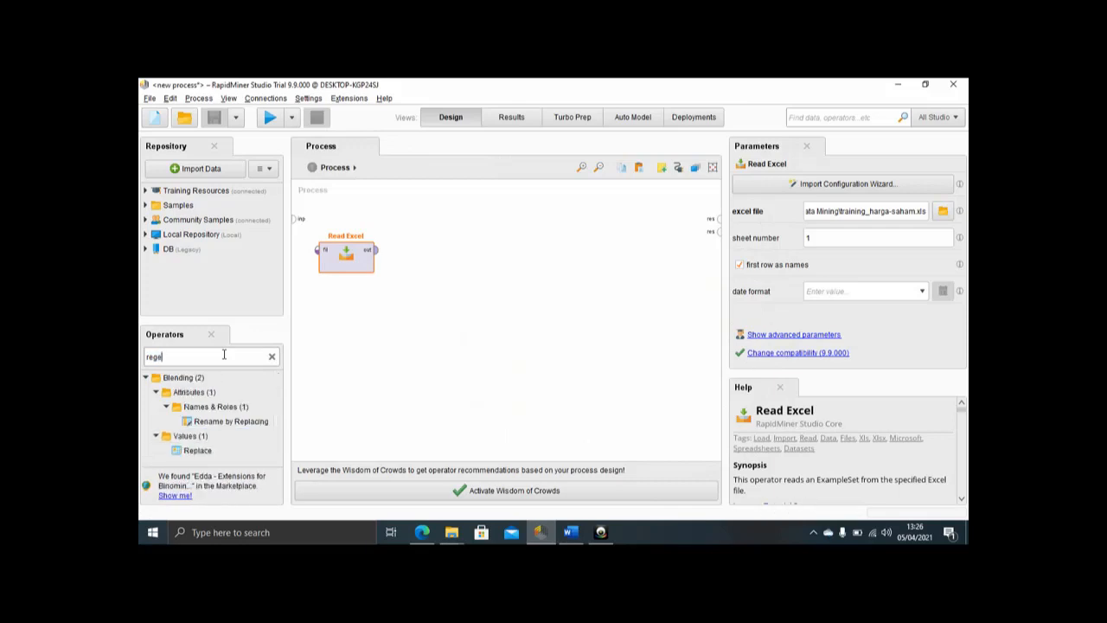
key(BackSpace)
text(res)
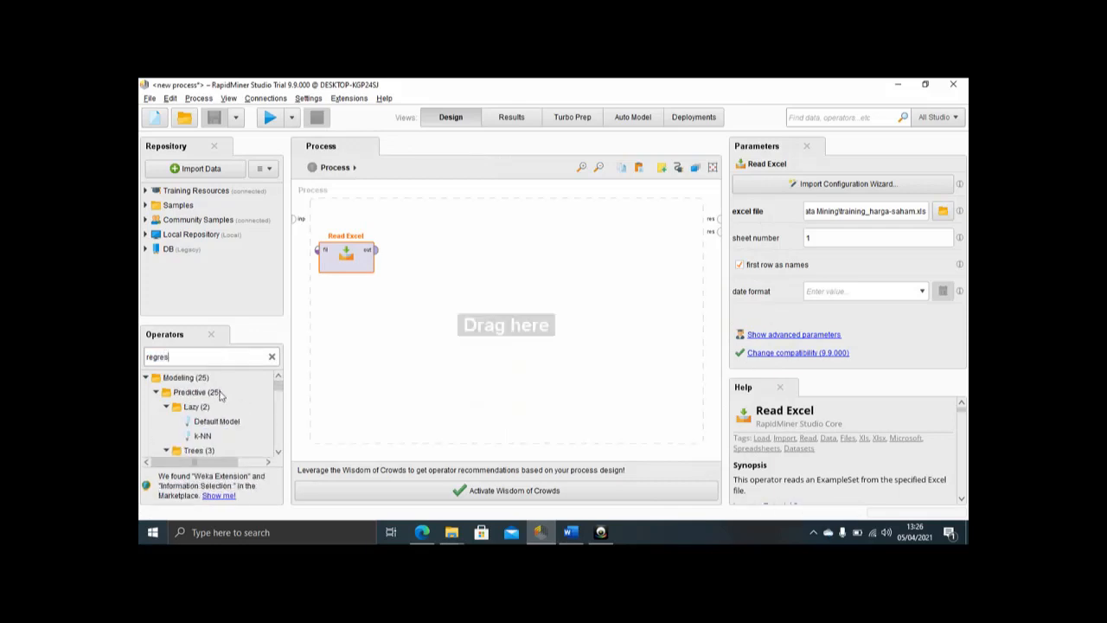
scroll(221, 395, down, 4)
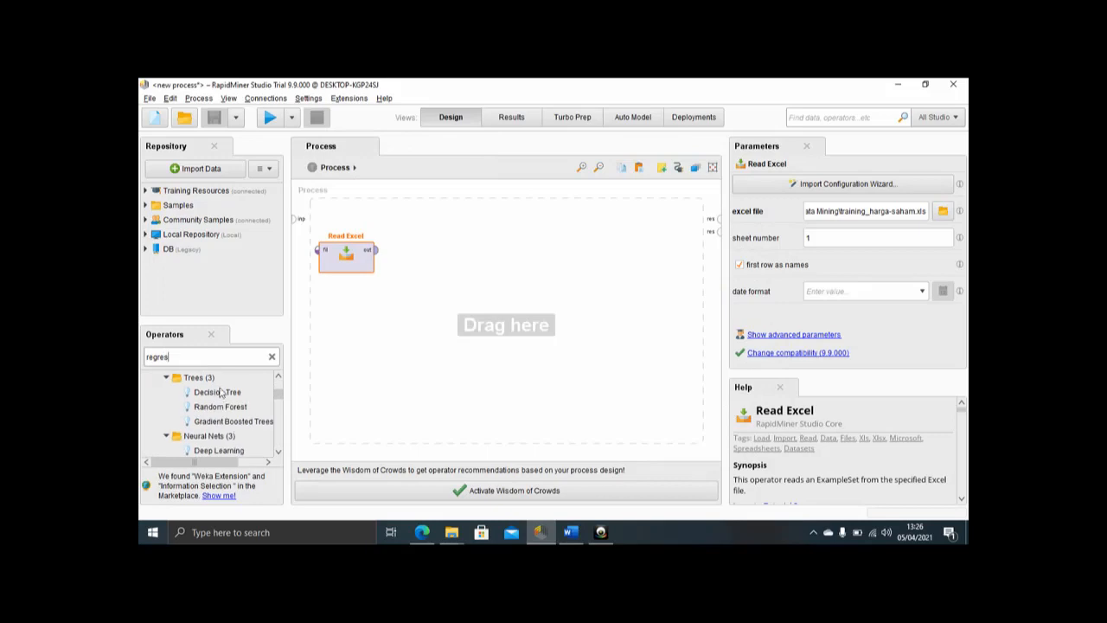
drag(227, 433, 471, 290)
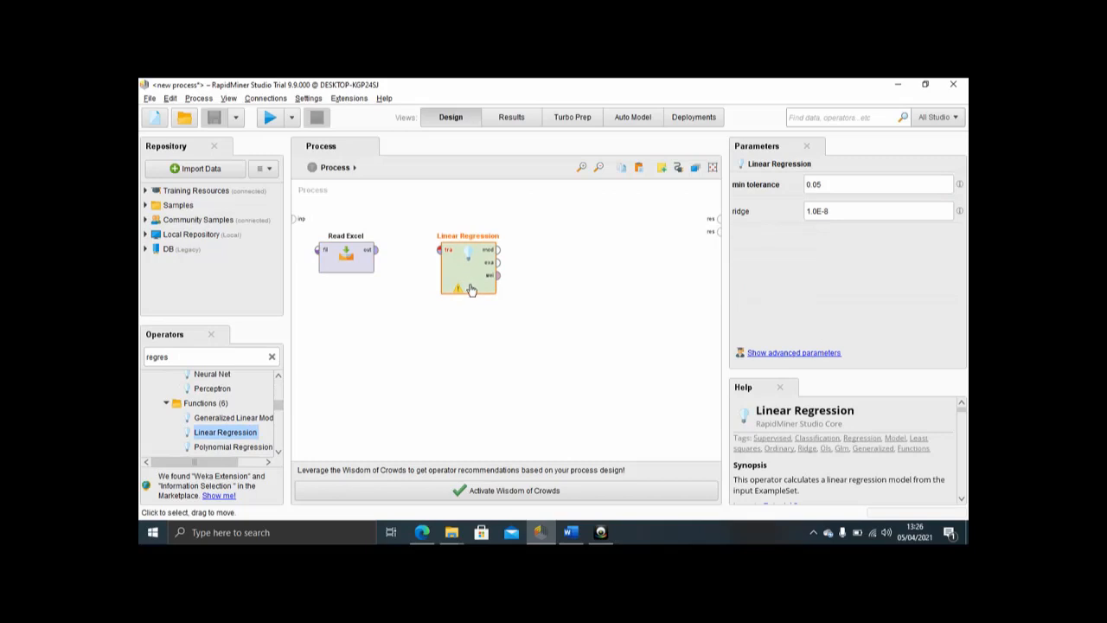
click(376, 250)
click(439, 253)
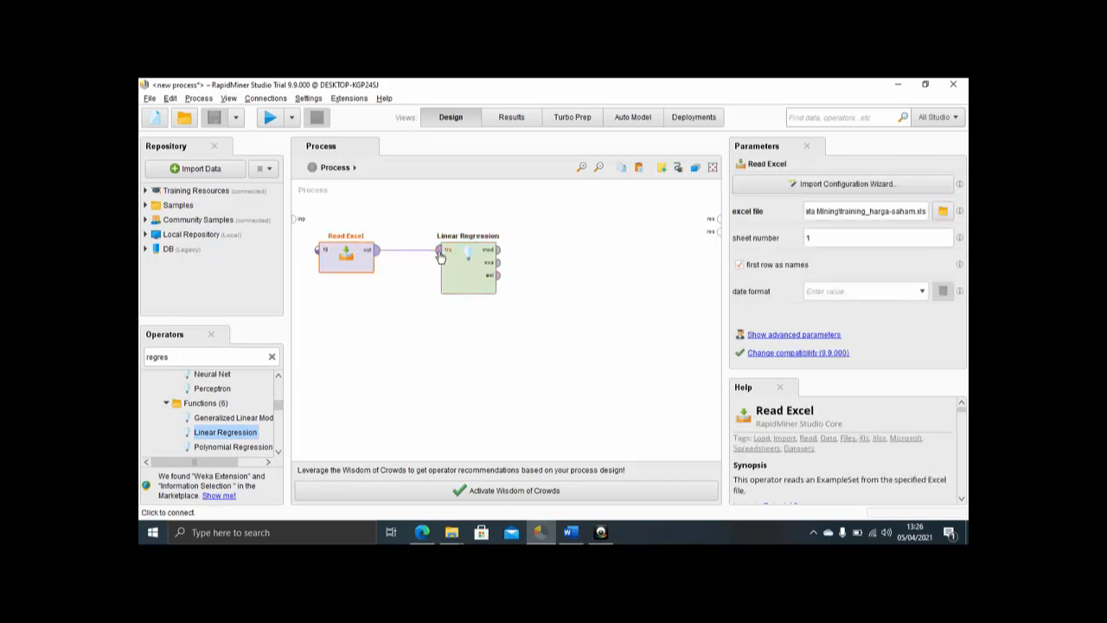
Step: Find the Apply Model operator by searching "apply" and add it beside Linear Regression in the process
click(246, 357)
text(appl)
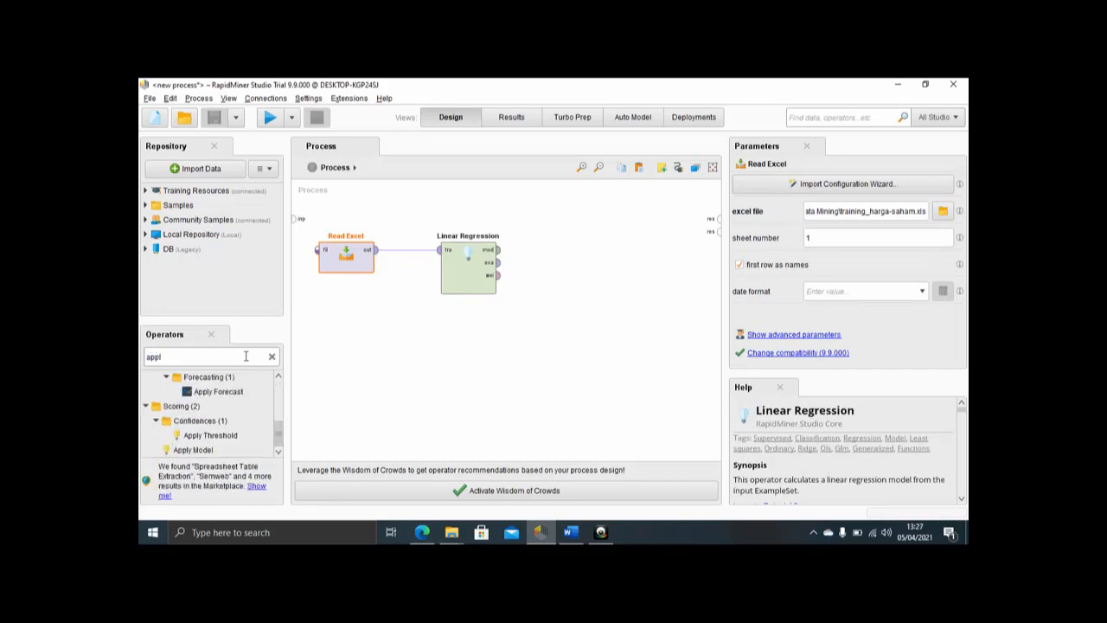
text(y)
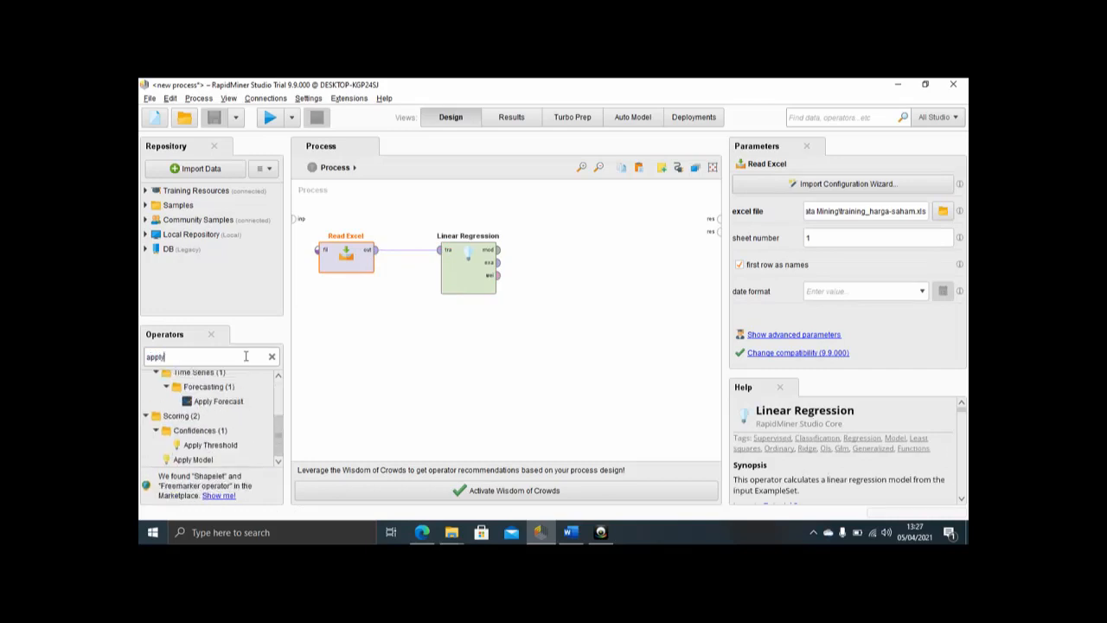
drag(208, 458, 620, 265)
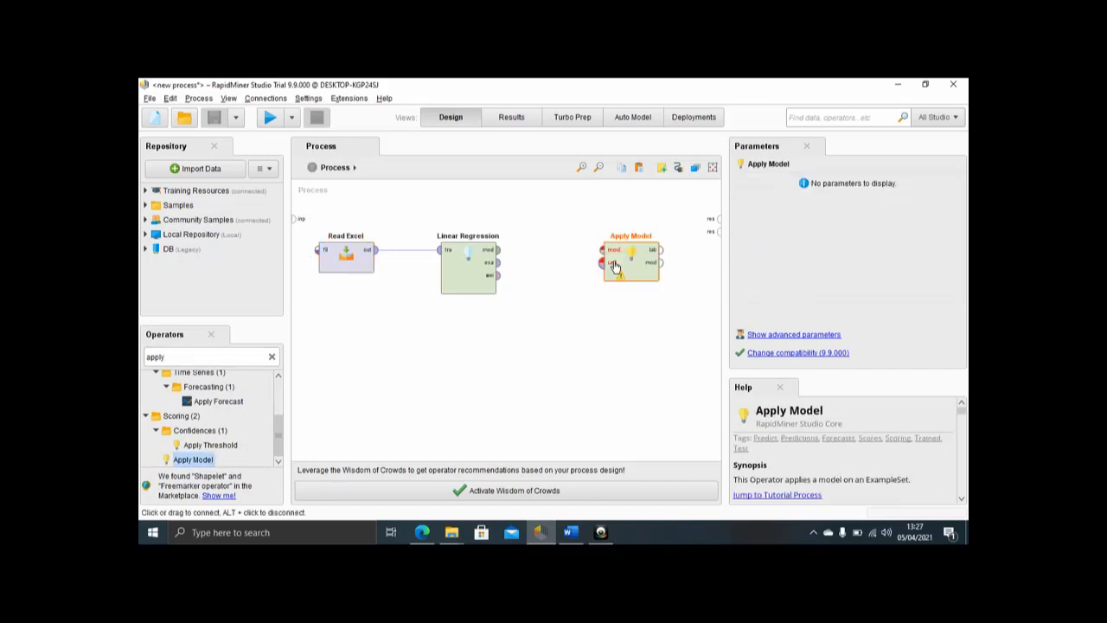
Step: Search the operators for "exce" and add a second Read Excel operator below the existing ones
click(272, 357)
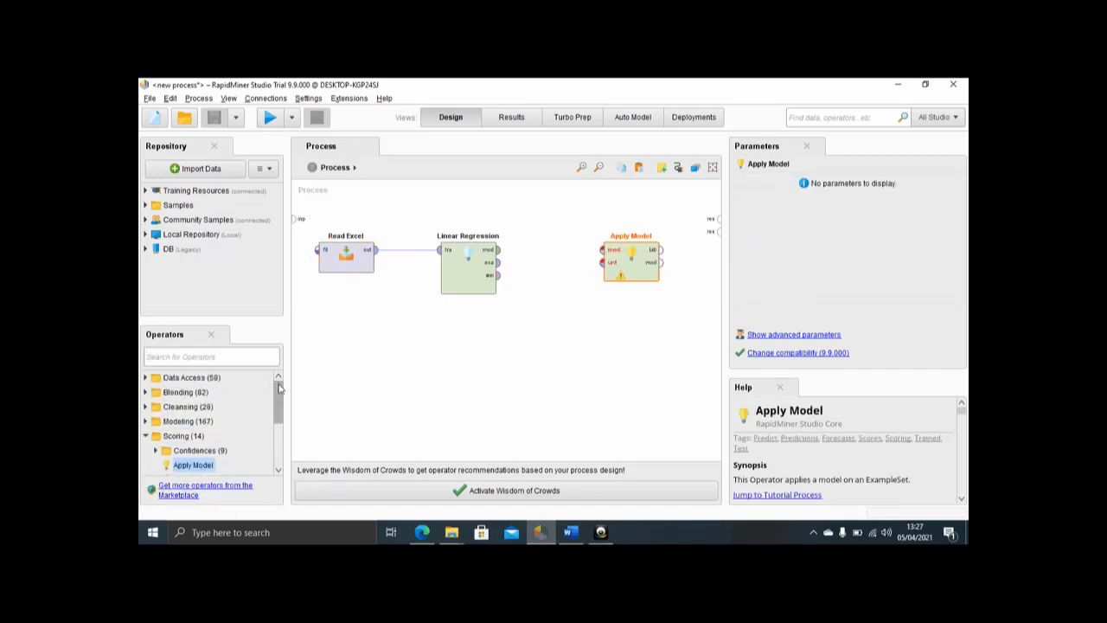
click(225, 358)
text(exce)
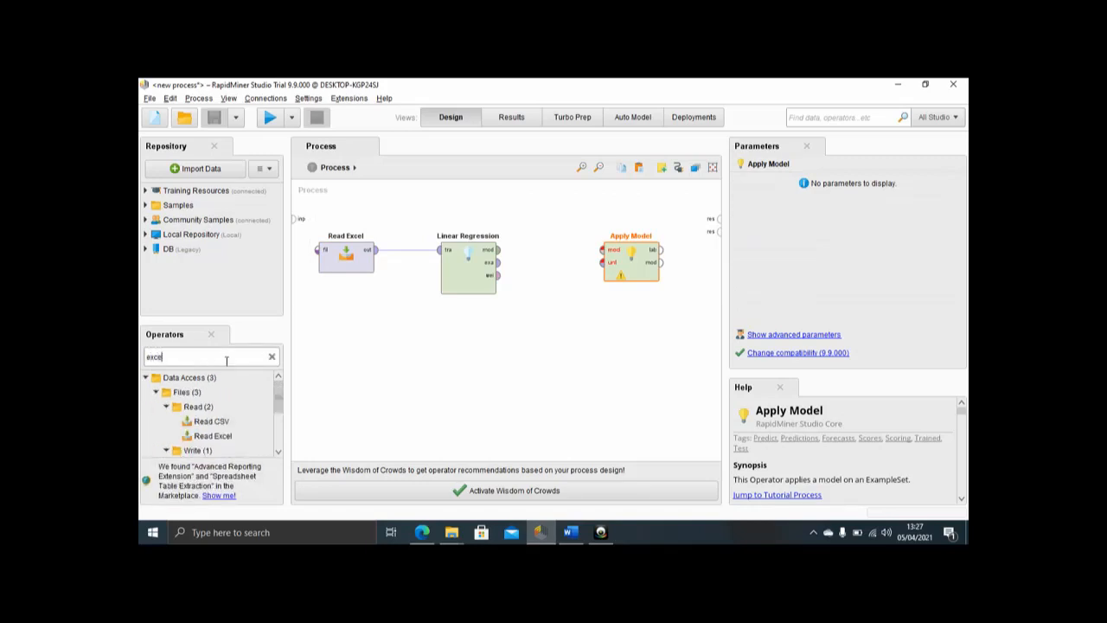
drag(216, 441, 428, 367)
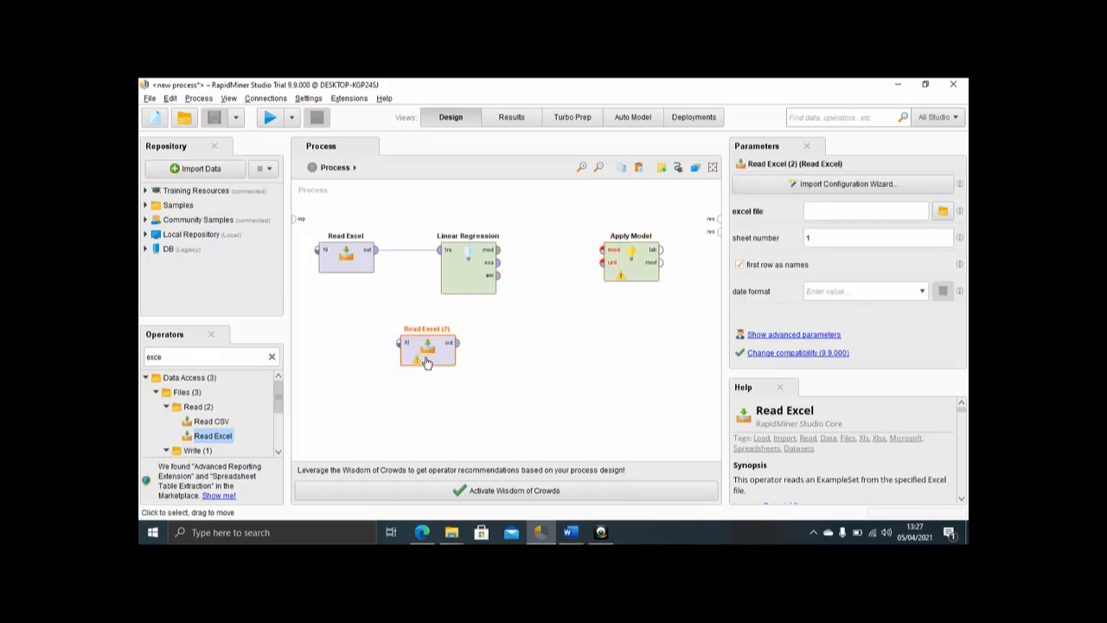
Step: Rename the Read Excel operator that feeds Linear Regression to "training"
right_click(348, 260)
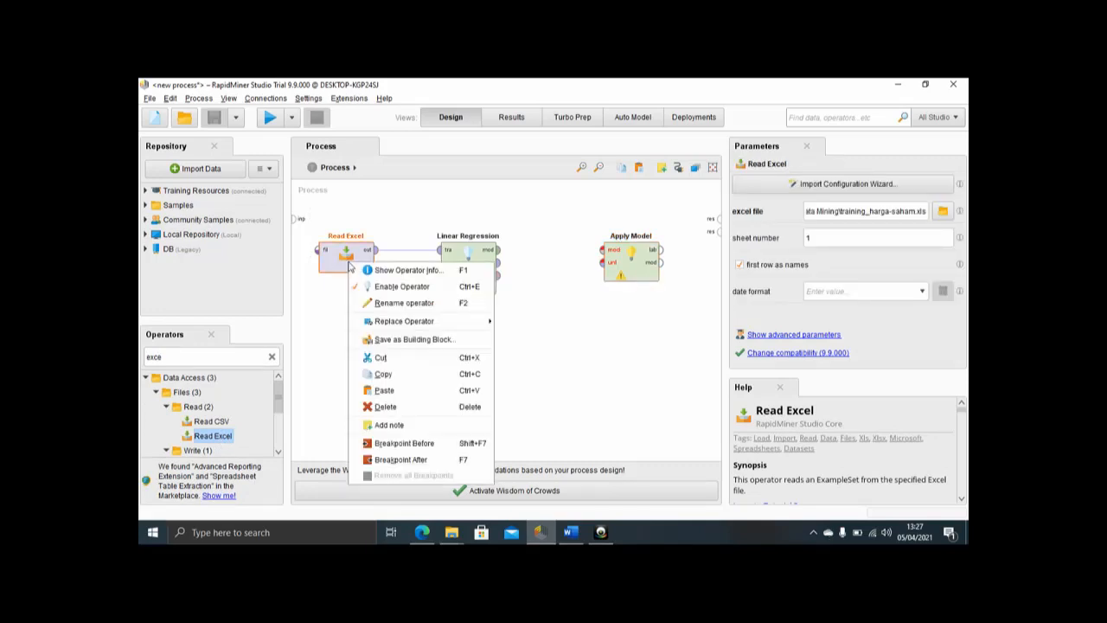
click(374, 303)
text(tra)
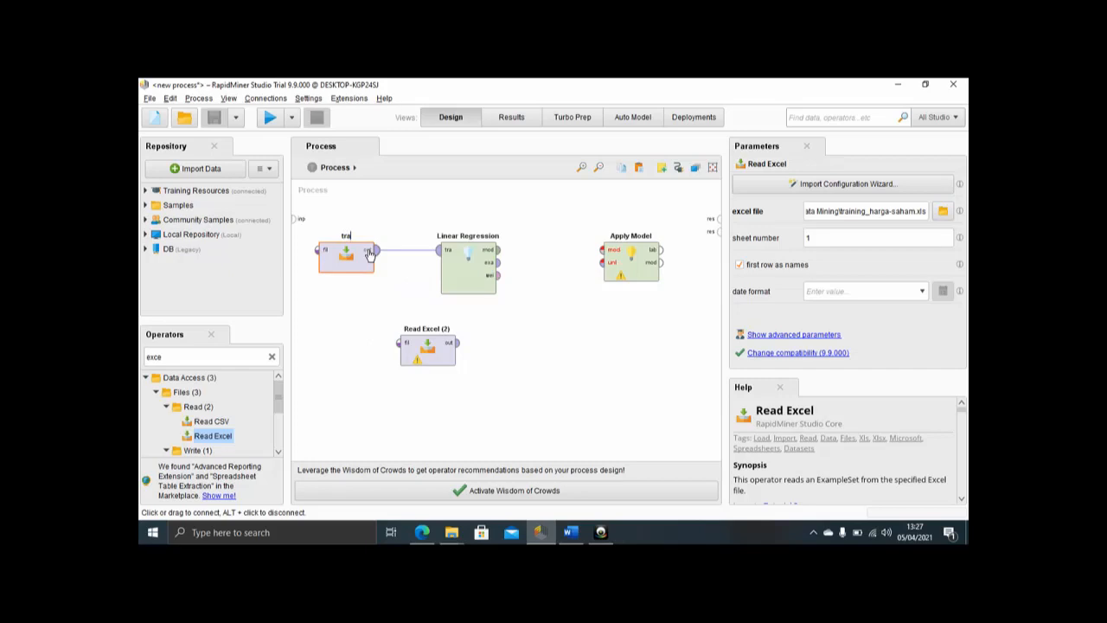
text(ining)
key(Return)
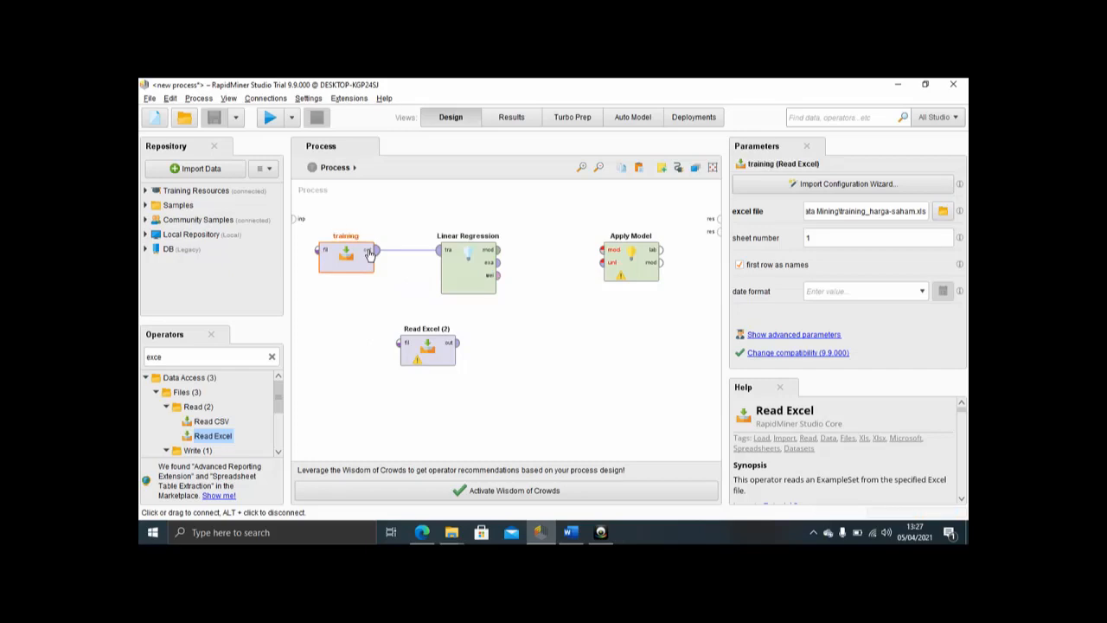
Step: Rename the second Read Excel operator to "Testing" and place it directly beneath Linear Regression
right_click(438, 352)
click(498, 347)
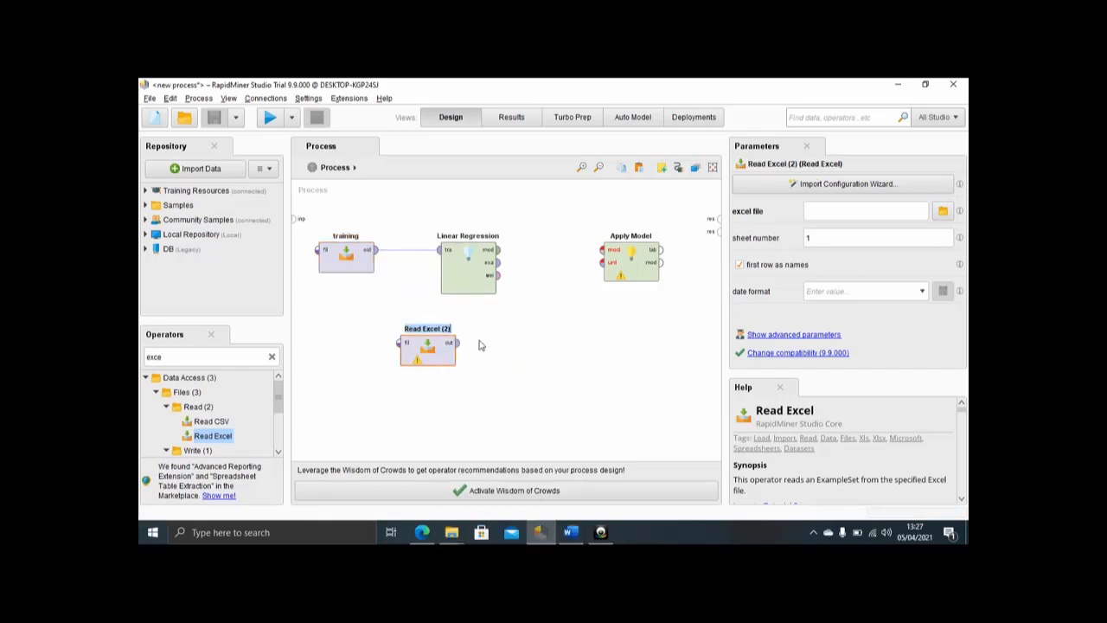
text(testing)
key(Return)
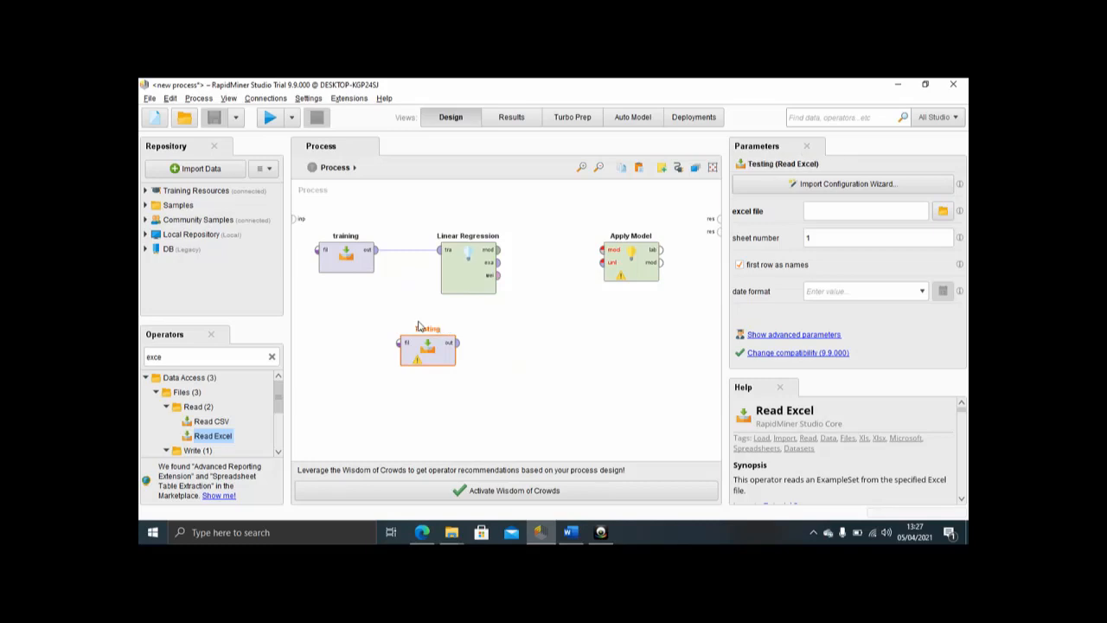
drag(429, 348, 469, 348)
click(498, 343)
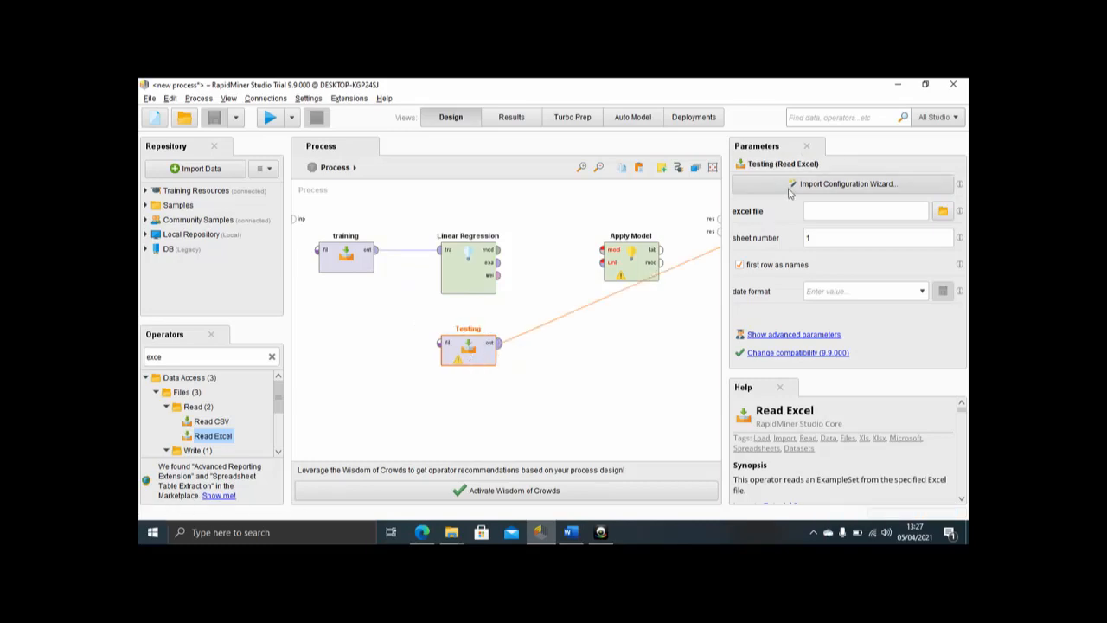
click(471, 352)
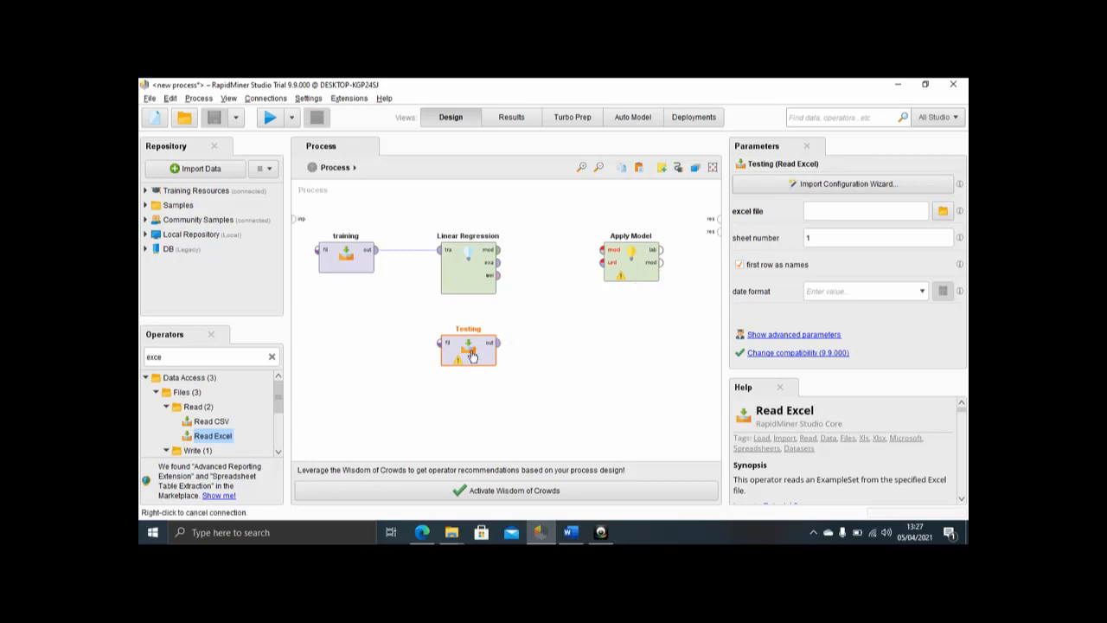
Step: Choose D:\MATERI\Data Mining\testing_harga-saham.xlsx as the Testing operator's import source, accepting Sheet1 cell range A:F with header row 1
click(764, 190)
click(430, 198)
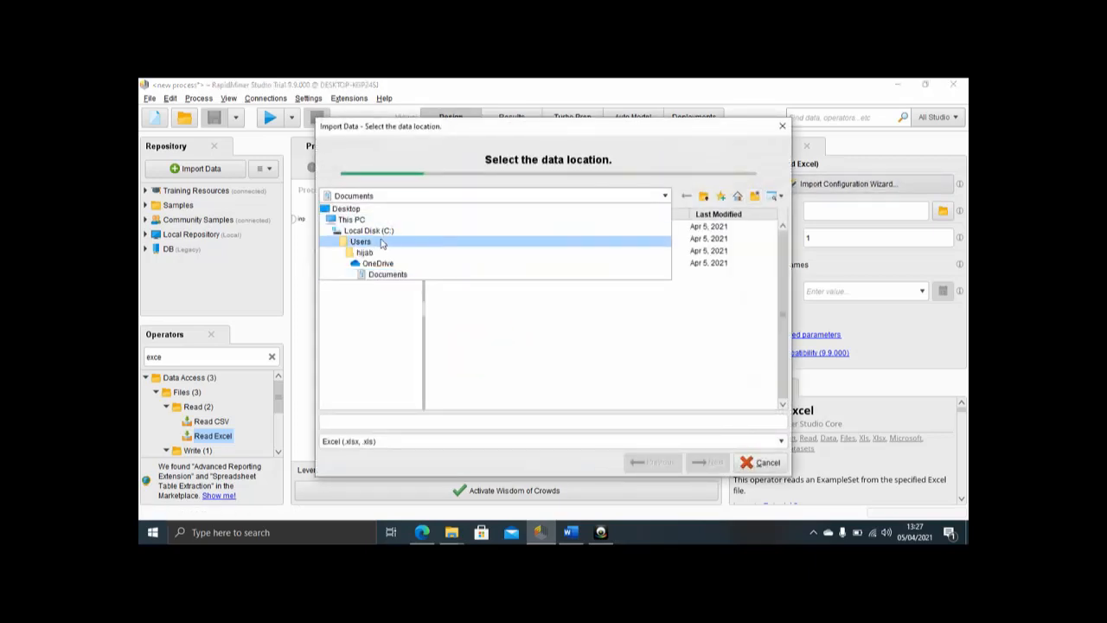
click(353, 220)
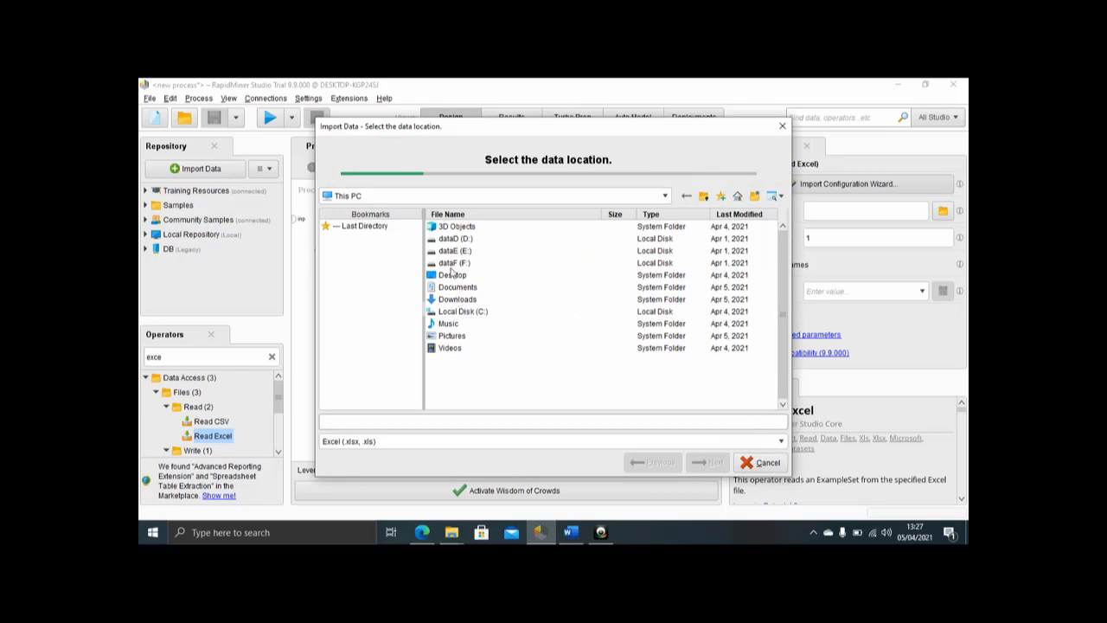
double_click(456, 239)
click(458, 300)
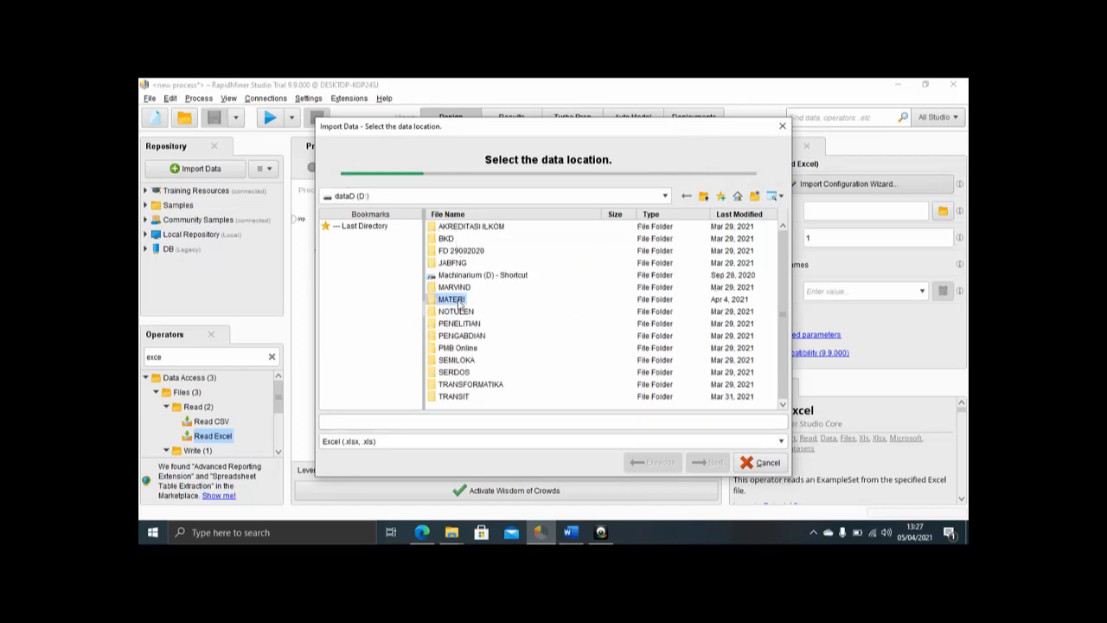
double_click(458, 300)
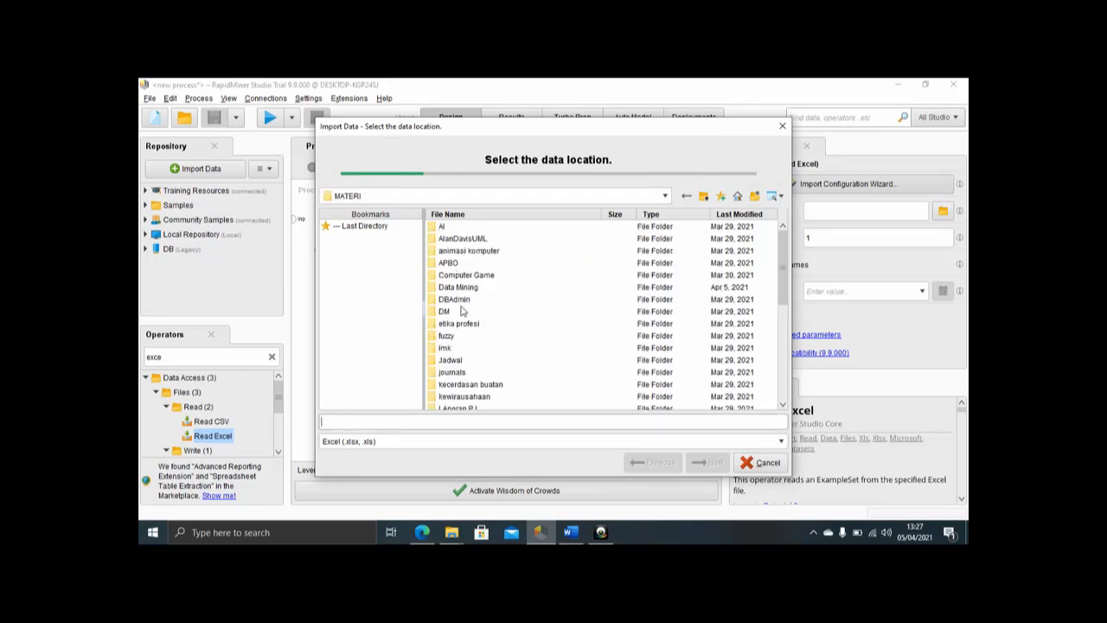
double_click(453, 289)
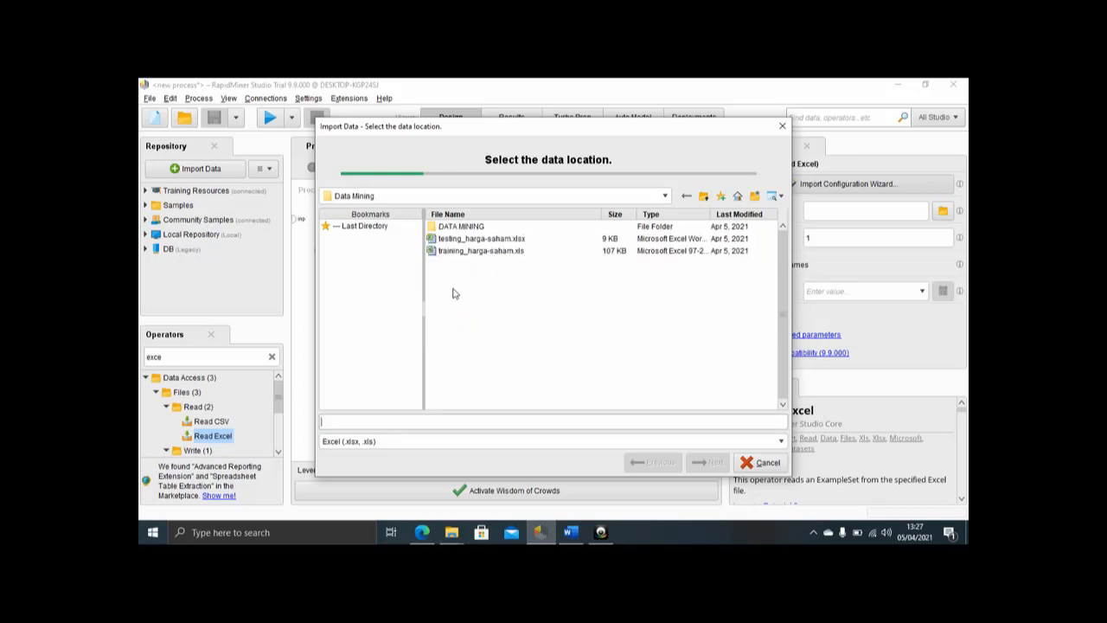
click(459, 241)
click(707, 463)
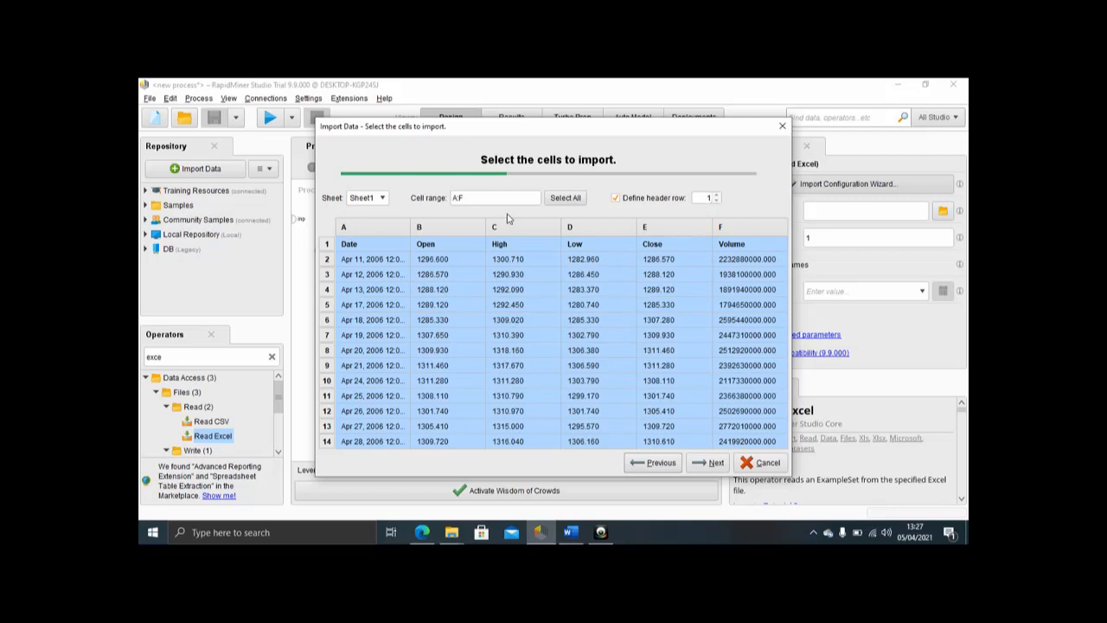
click(713, 463)
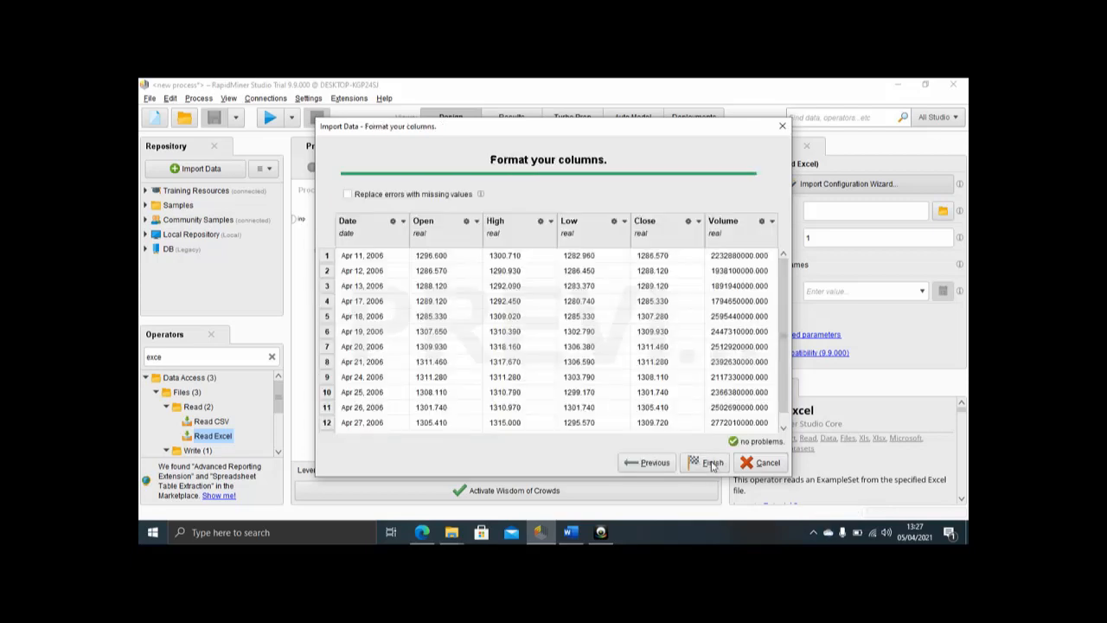
Step: Assign the label role to the Close column of the testing data and finish its import
click(698, 222)
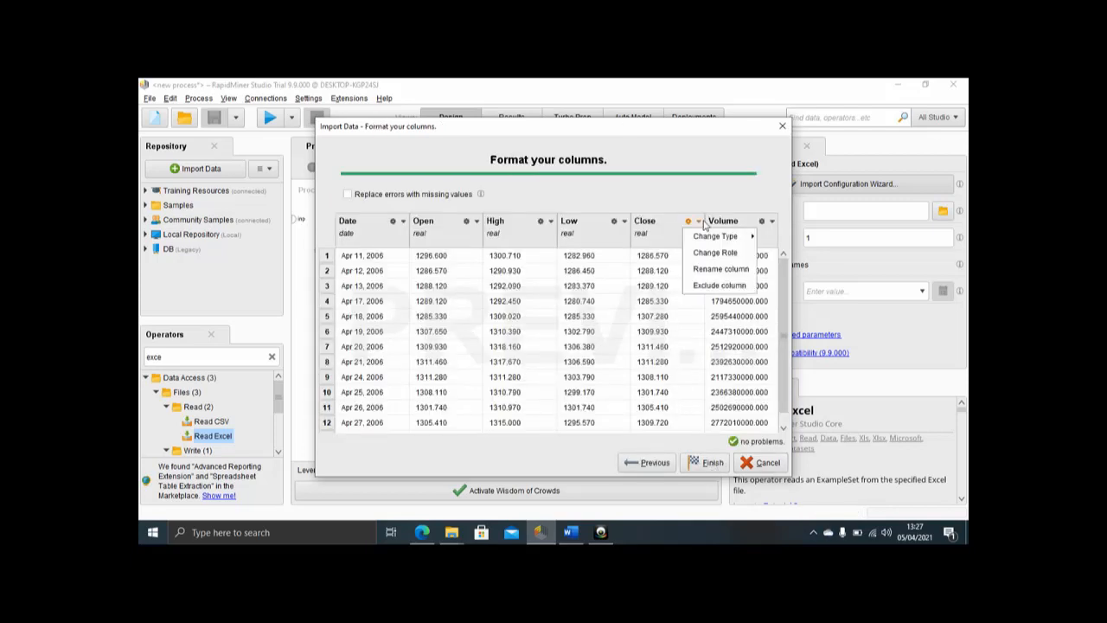
click(714, 252)
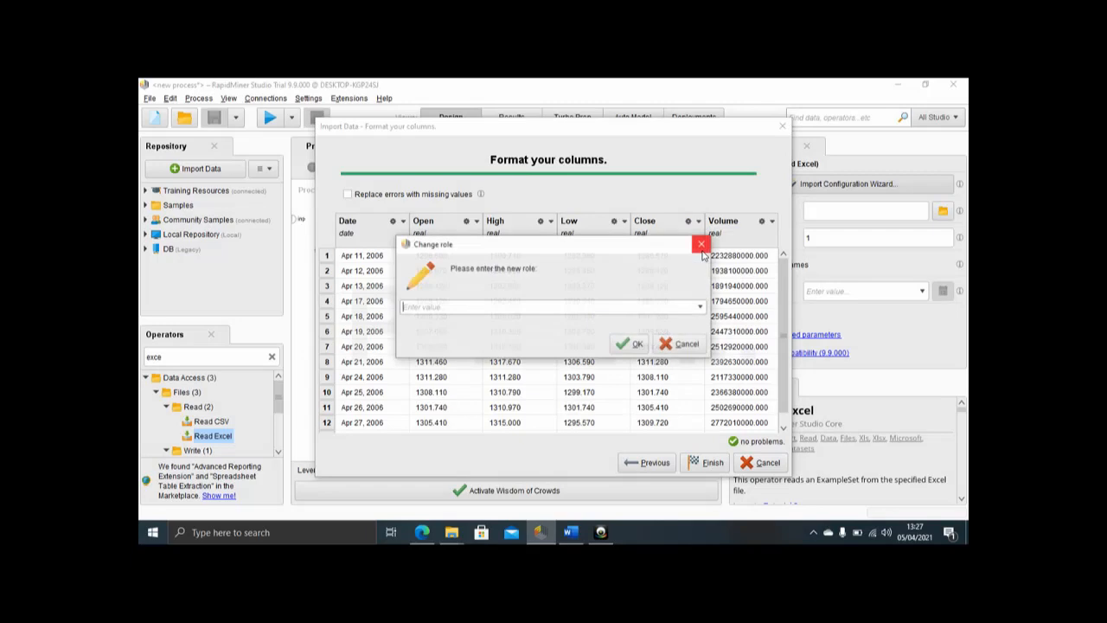
click(701, 307)
click(512, 322)
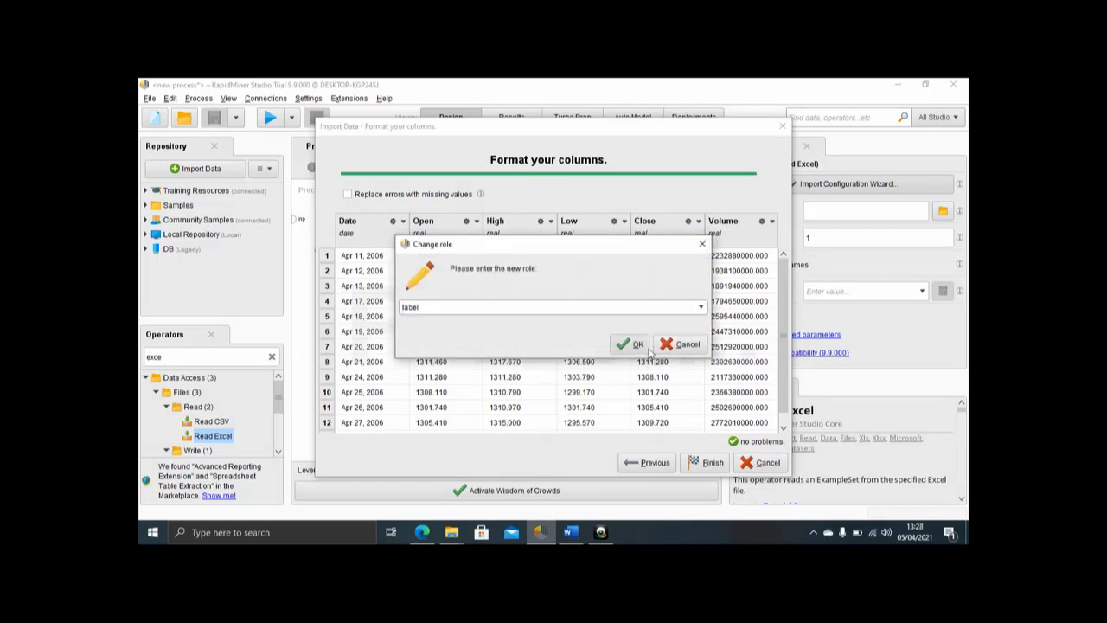
click(639, 345)
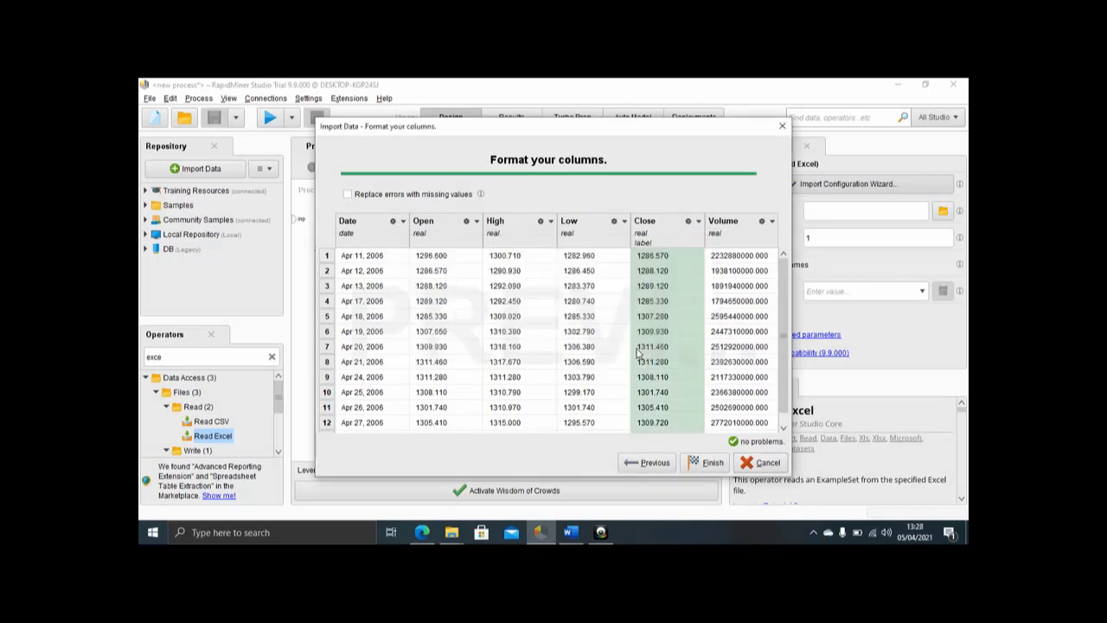
click(713, 464)
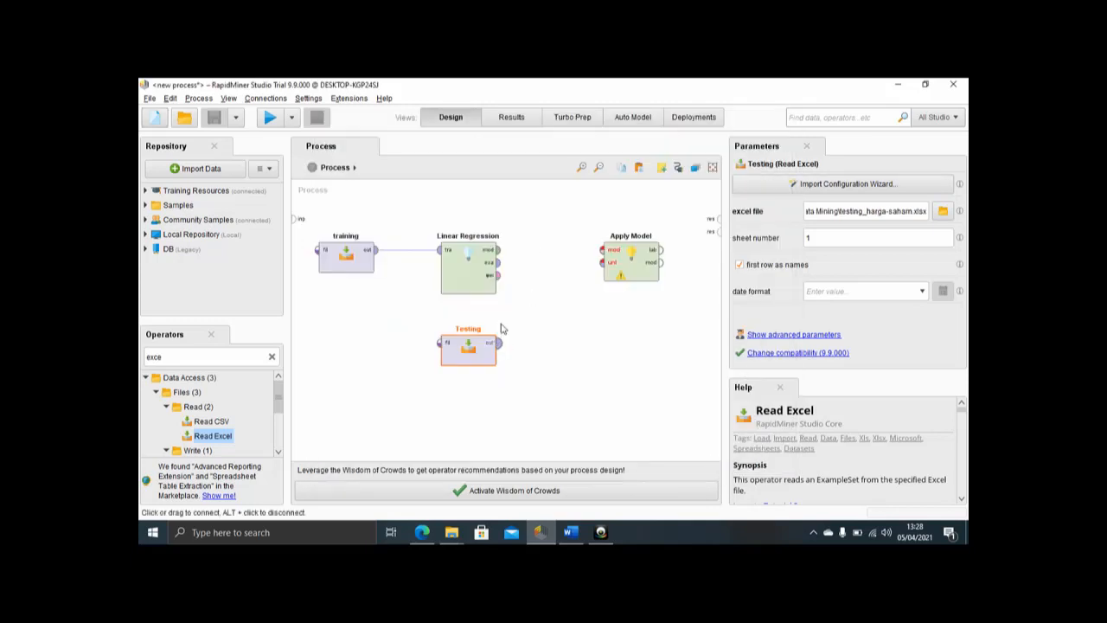
Step: Connect Linear Regression's model output to Apply Model's model input, and Testing's output to its unlabelled data input
click(498, 249)
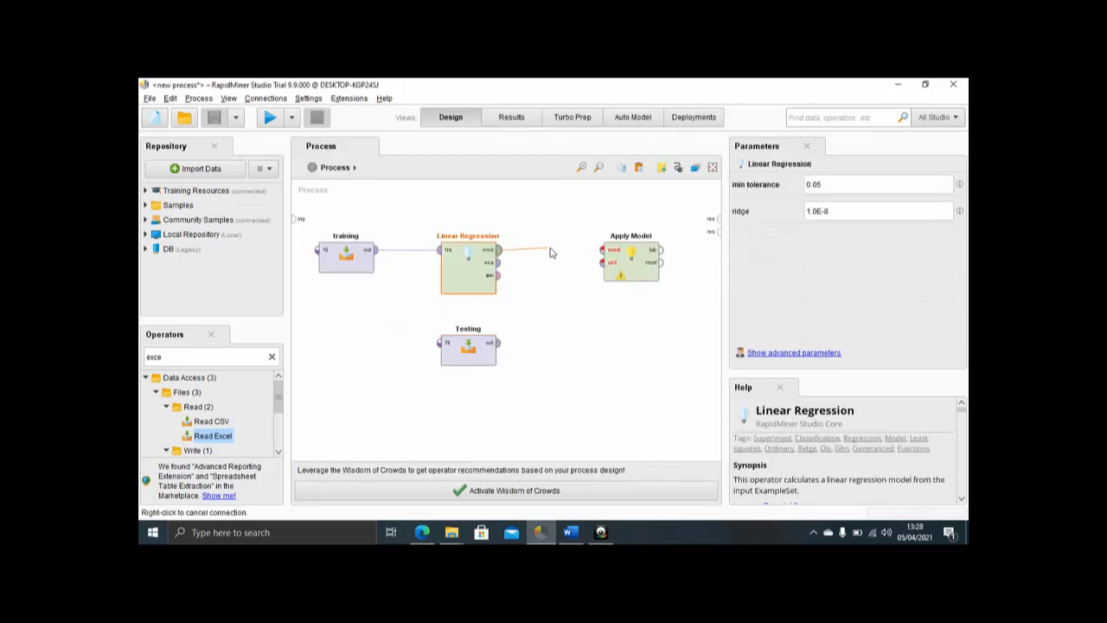
click(608, 252)
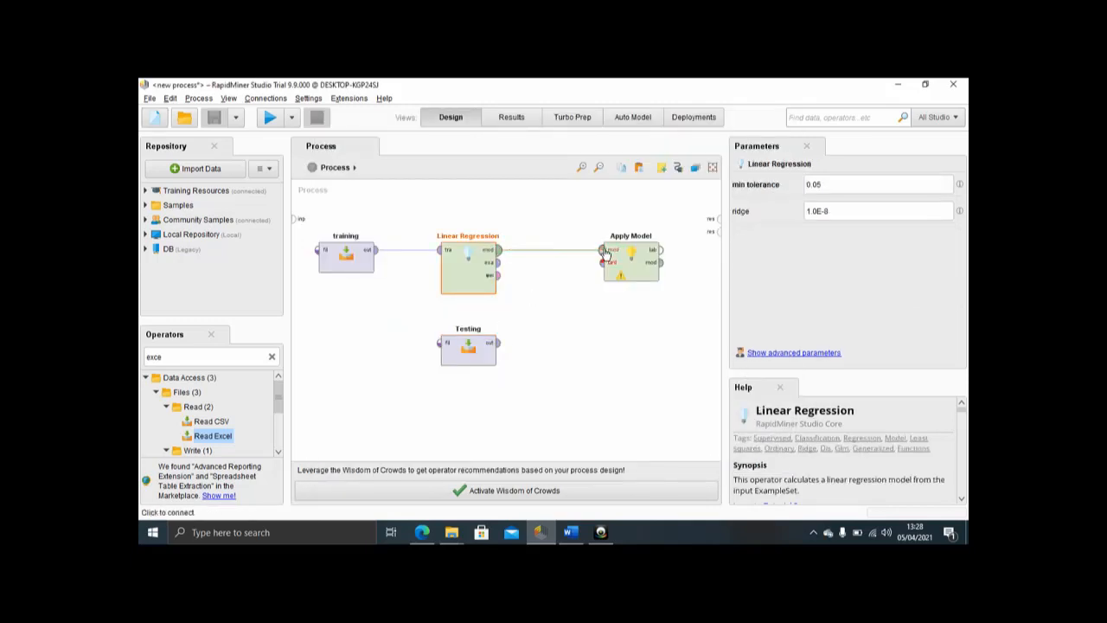
click(497, 346)
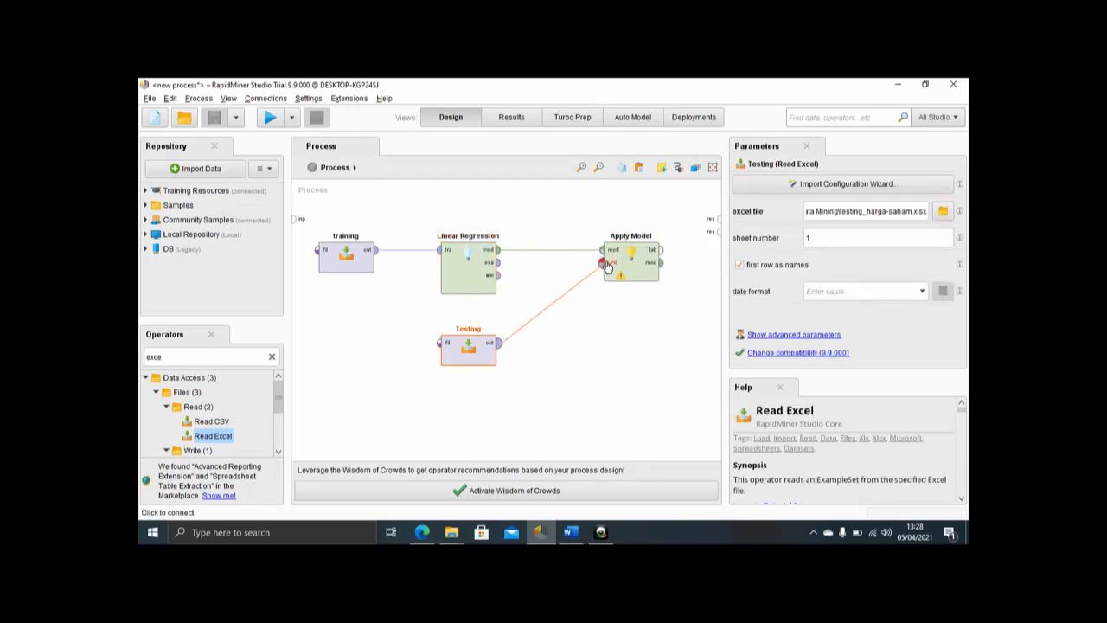
click(603, 263)
Step: Connect Apply Model's labelled data output to the first process result port and run the process
click(663, 257)
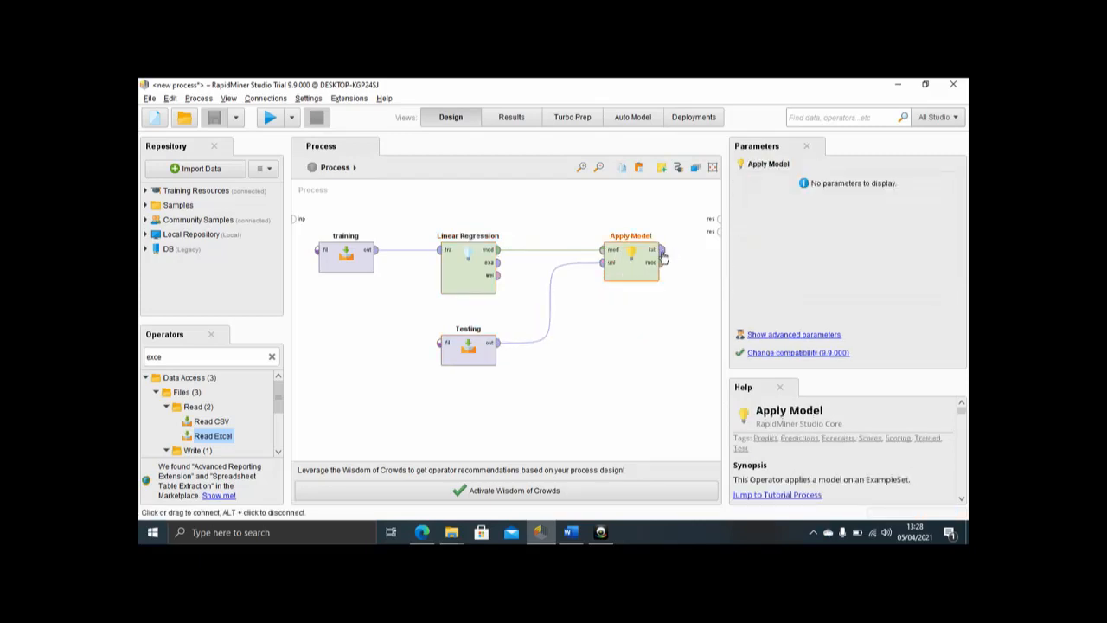
click(663, 252)
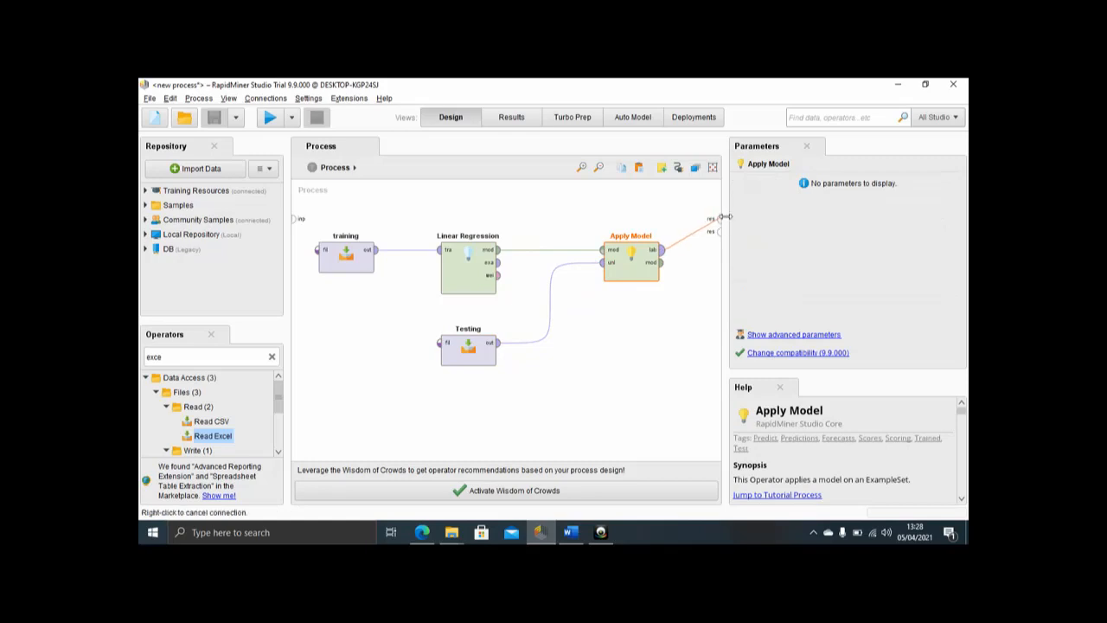
click(720, 219)
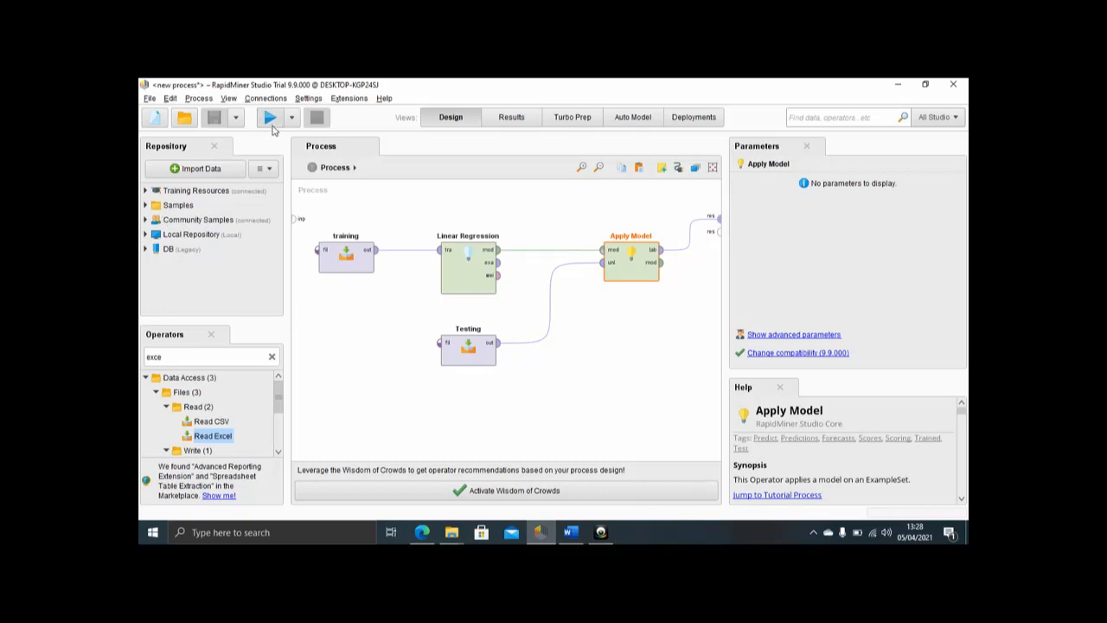
click(271, 124)
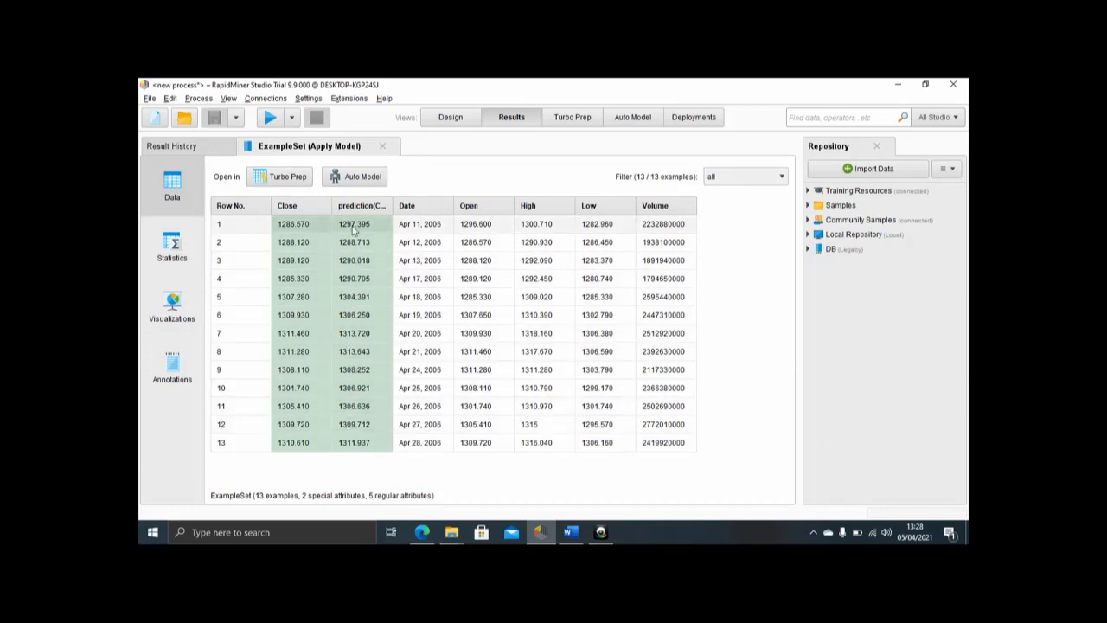
Step: Visualize the Apply Model results as a Line plot with Close and prediction(Close) as value columns, and return to the process design
click(189, 314)
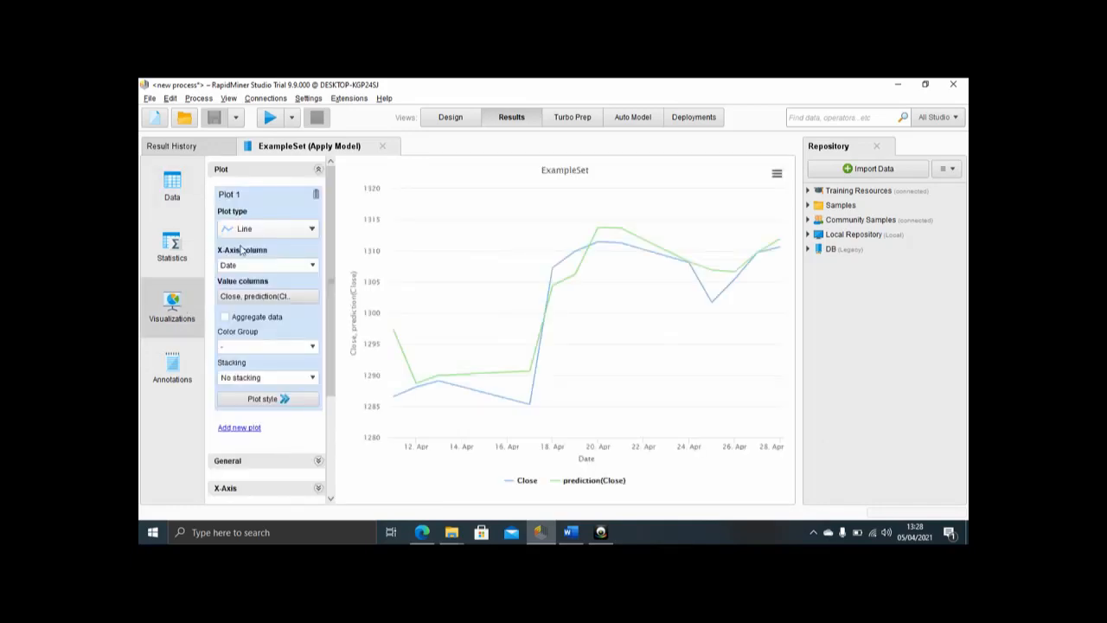
click(263, 232)
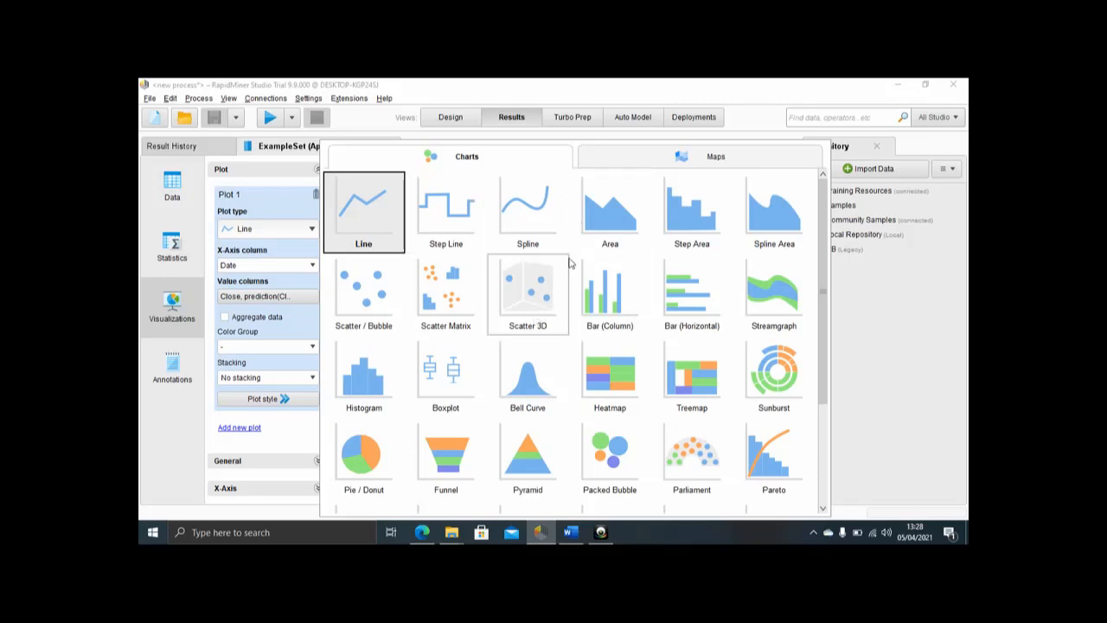
click(375, 206)
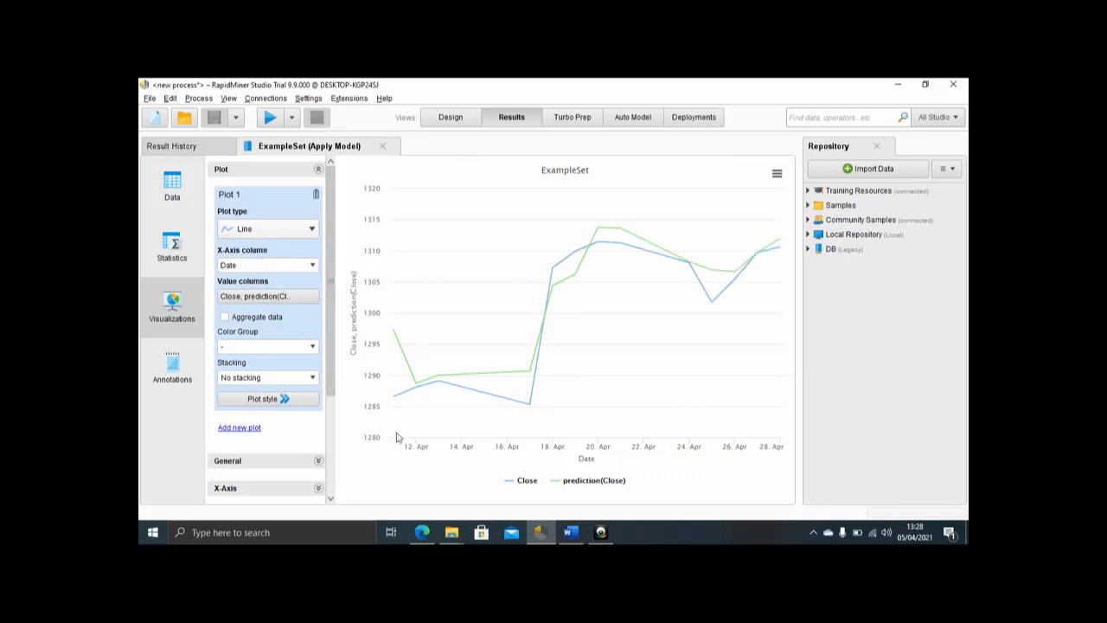
click(255, 298)
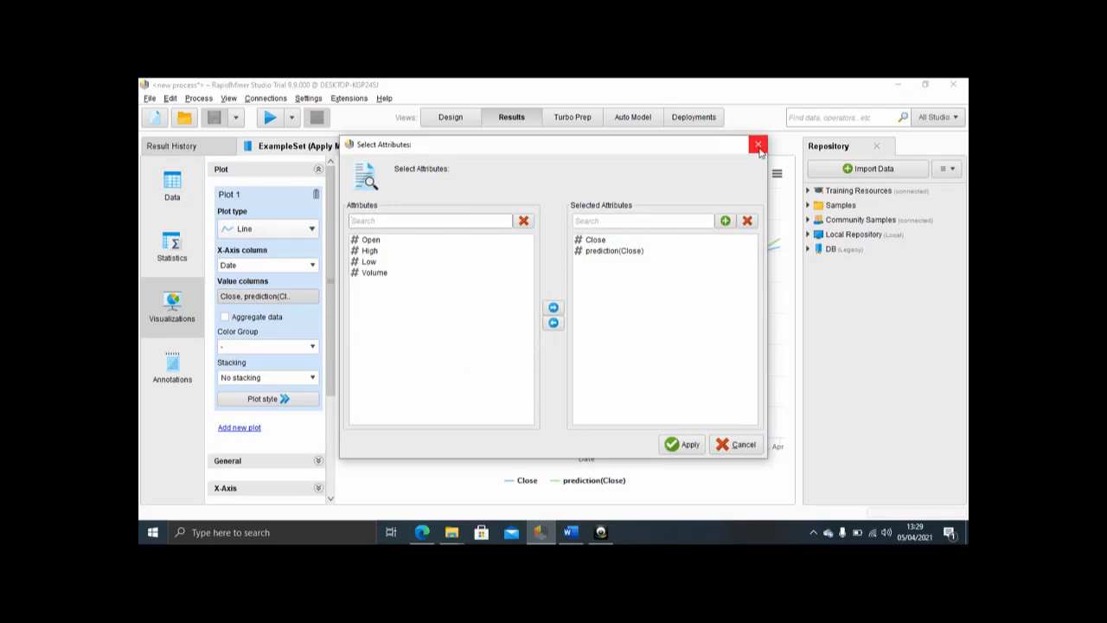
click(758, 146)
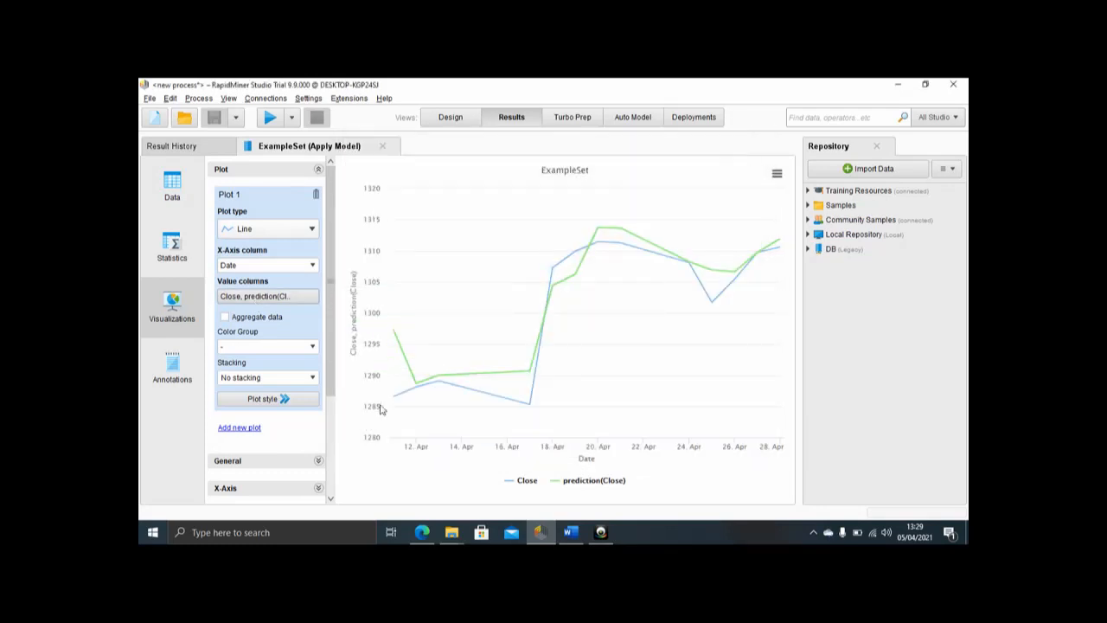
click(304, 300)
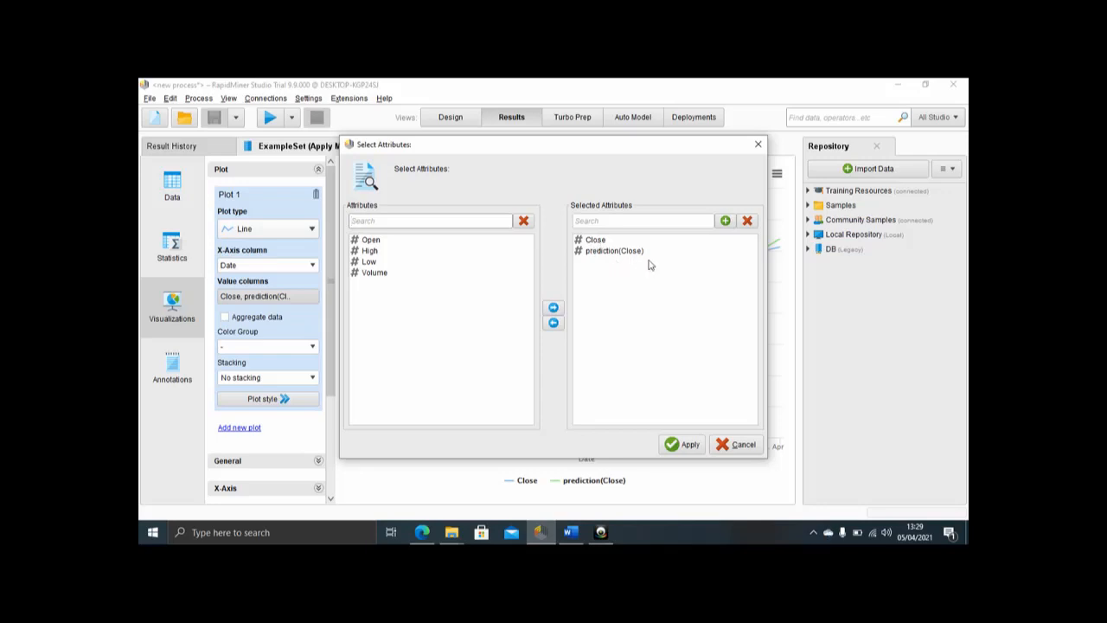
click(679, 444)
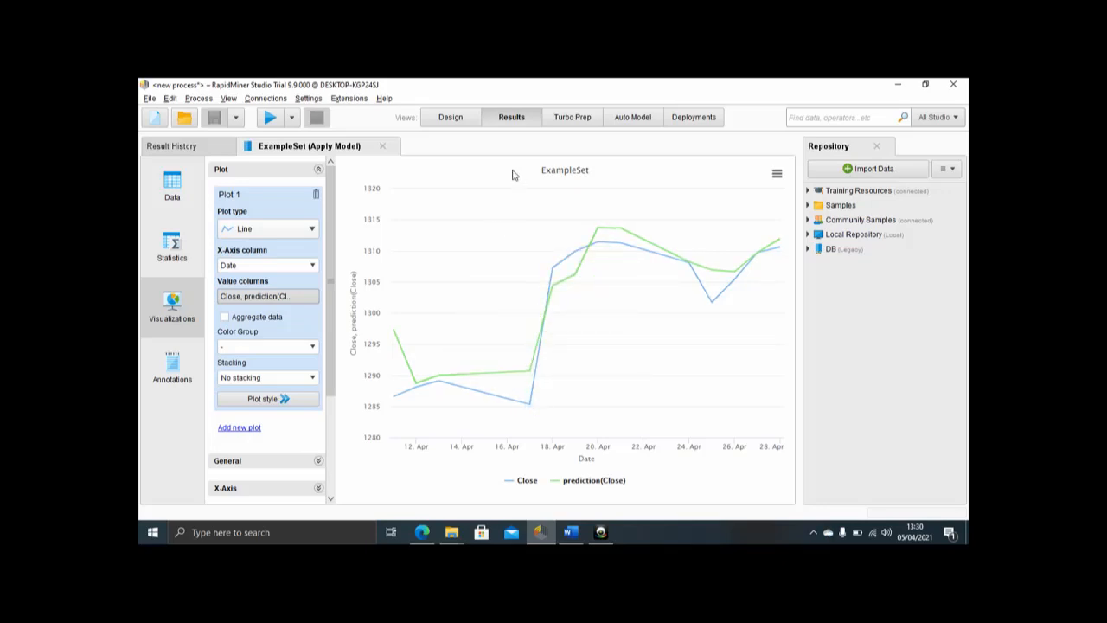
click(458, 122)
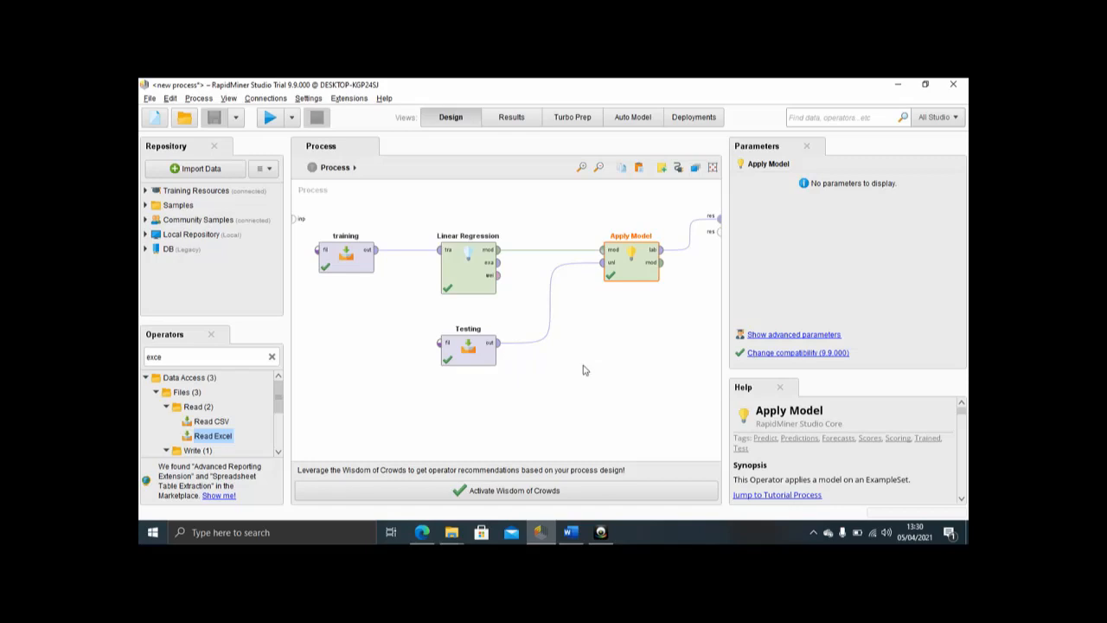
click(602, 532)
click(886, 510)
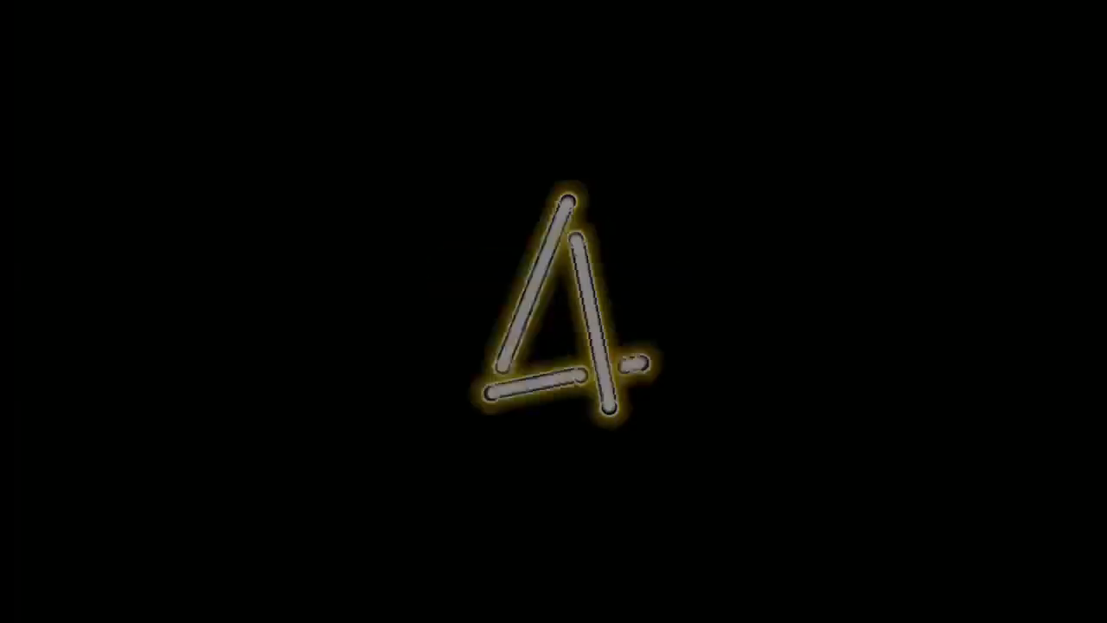